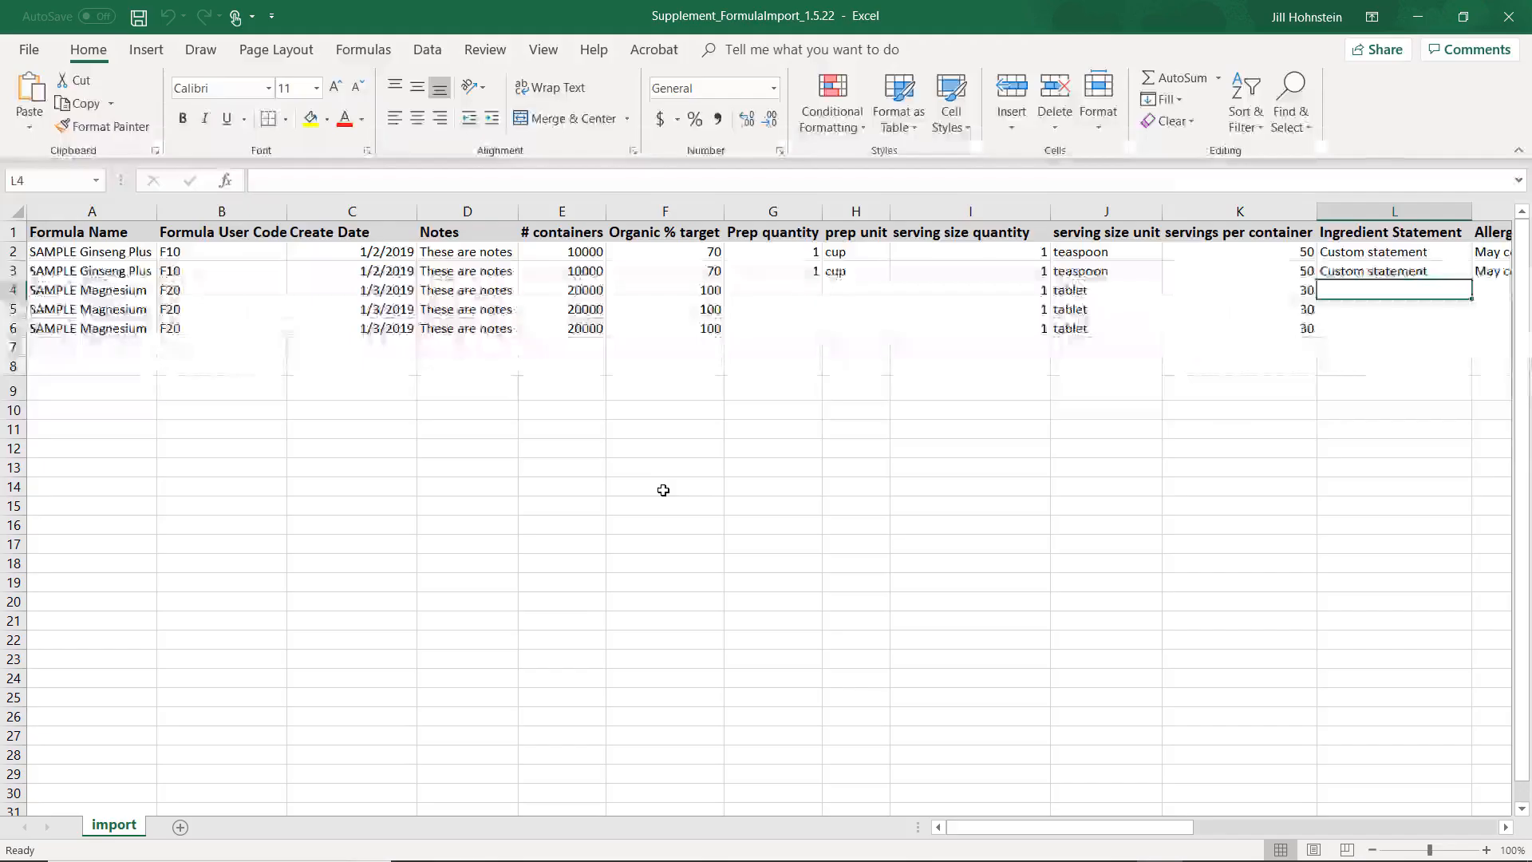
# - Examine the formula and ingredient columns across the import spreadsheet, and close the workbook
pyautogui.moveTo(1055, 831); pyautogui.dragTo(1291, 827)
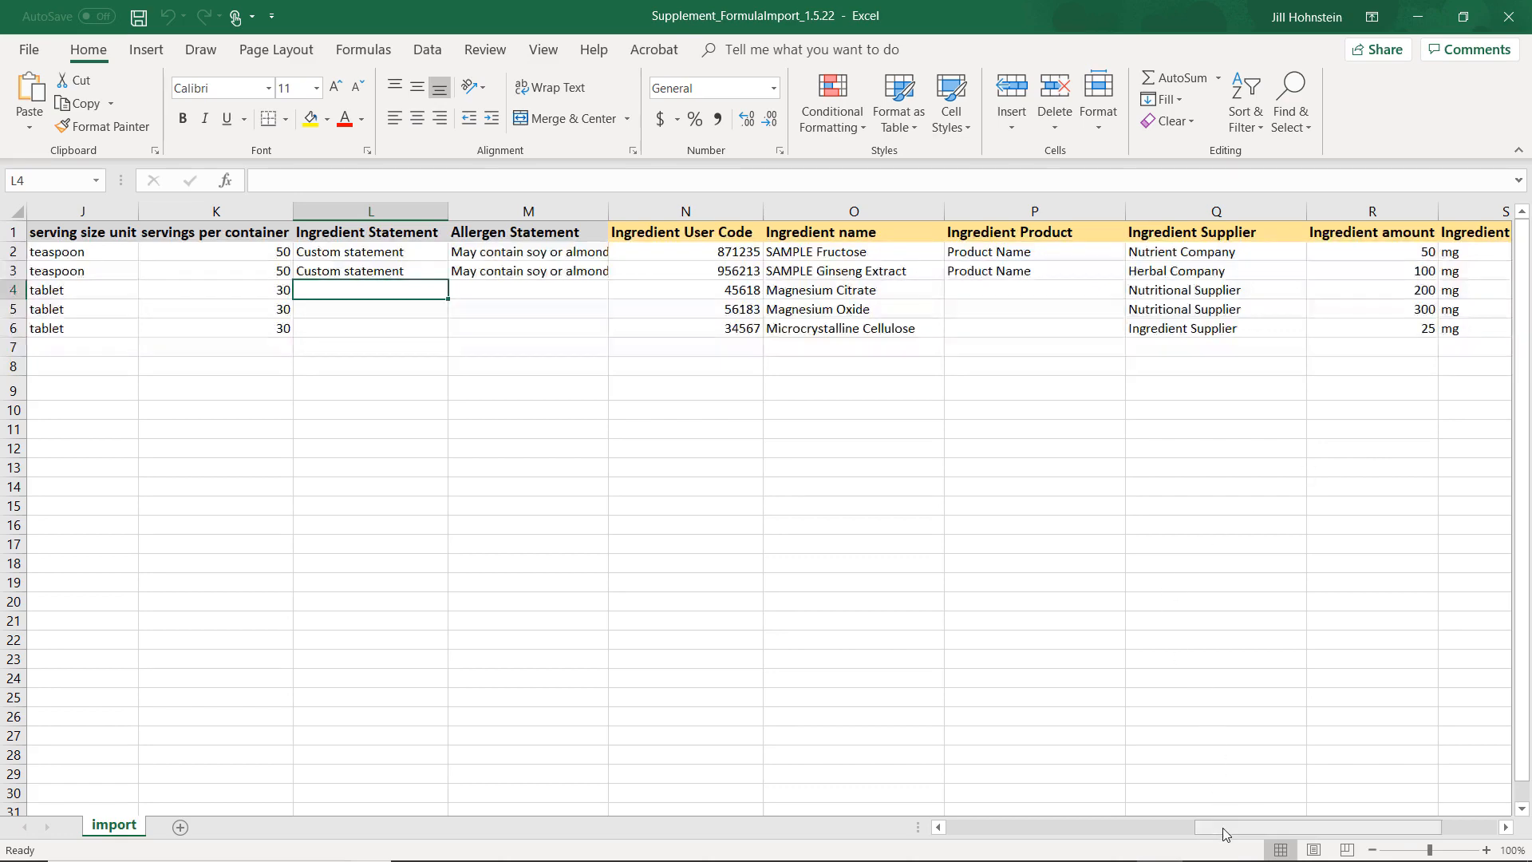
pyautogui.moveTo(1221, 829); pyautogui.dragTo(950, 830)
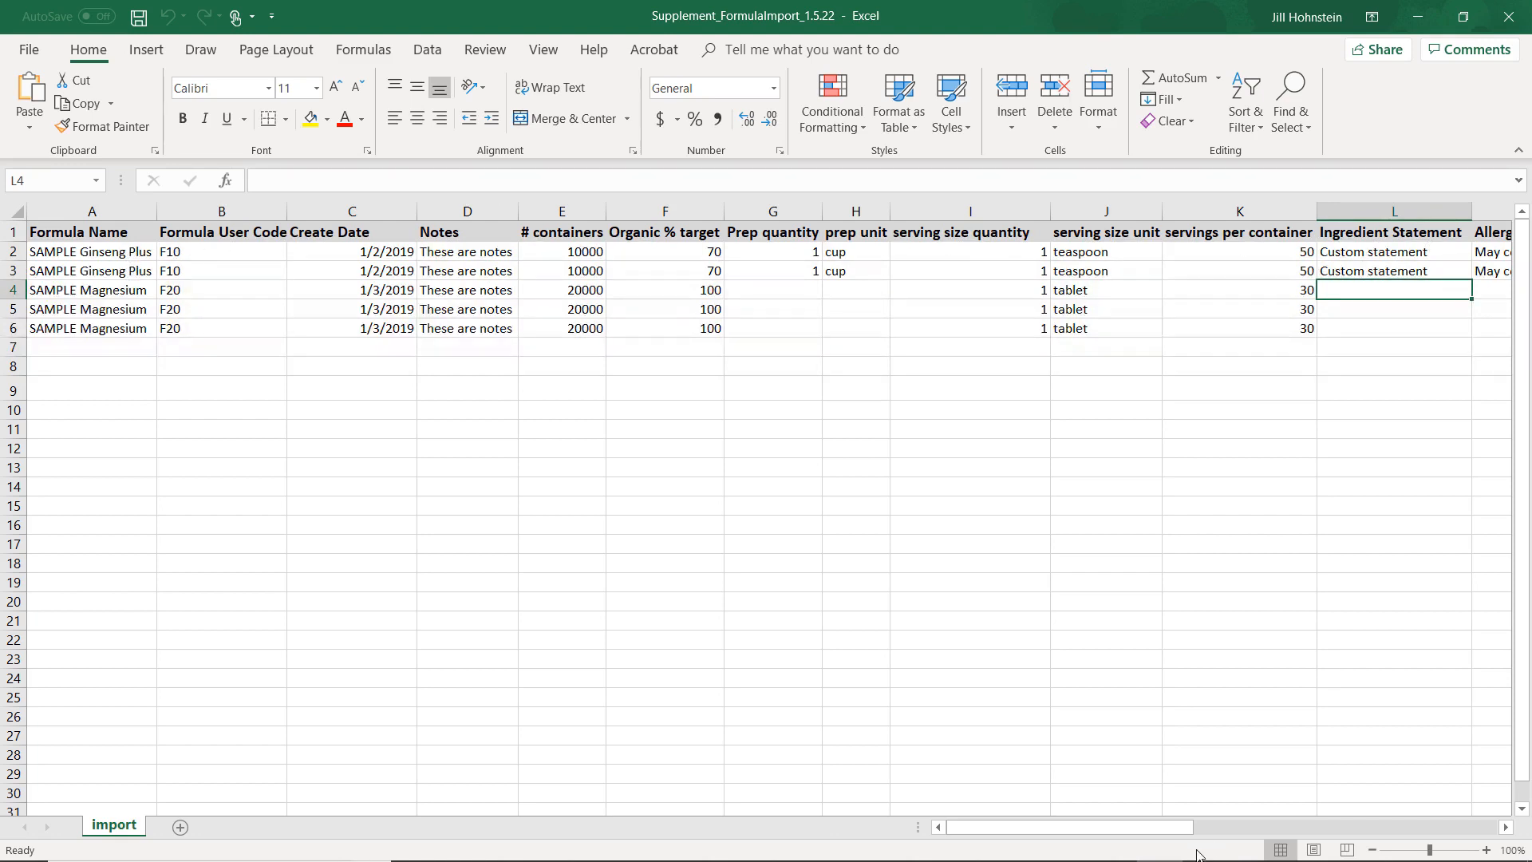
pyautogui.moveTo(1161, 828); pyautogui.dragTo(1181, 828)
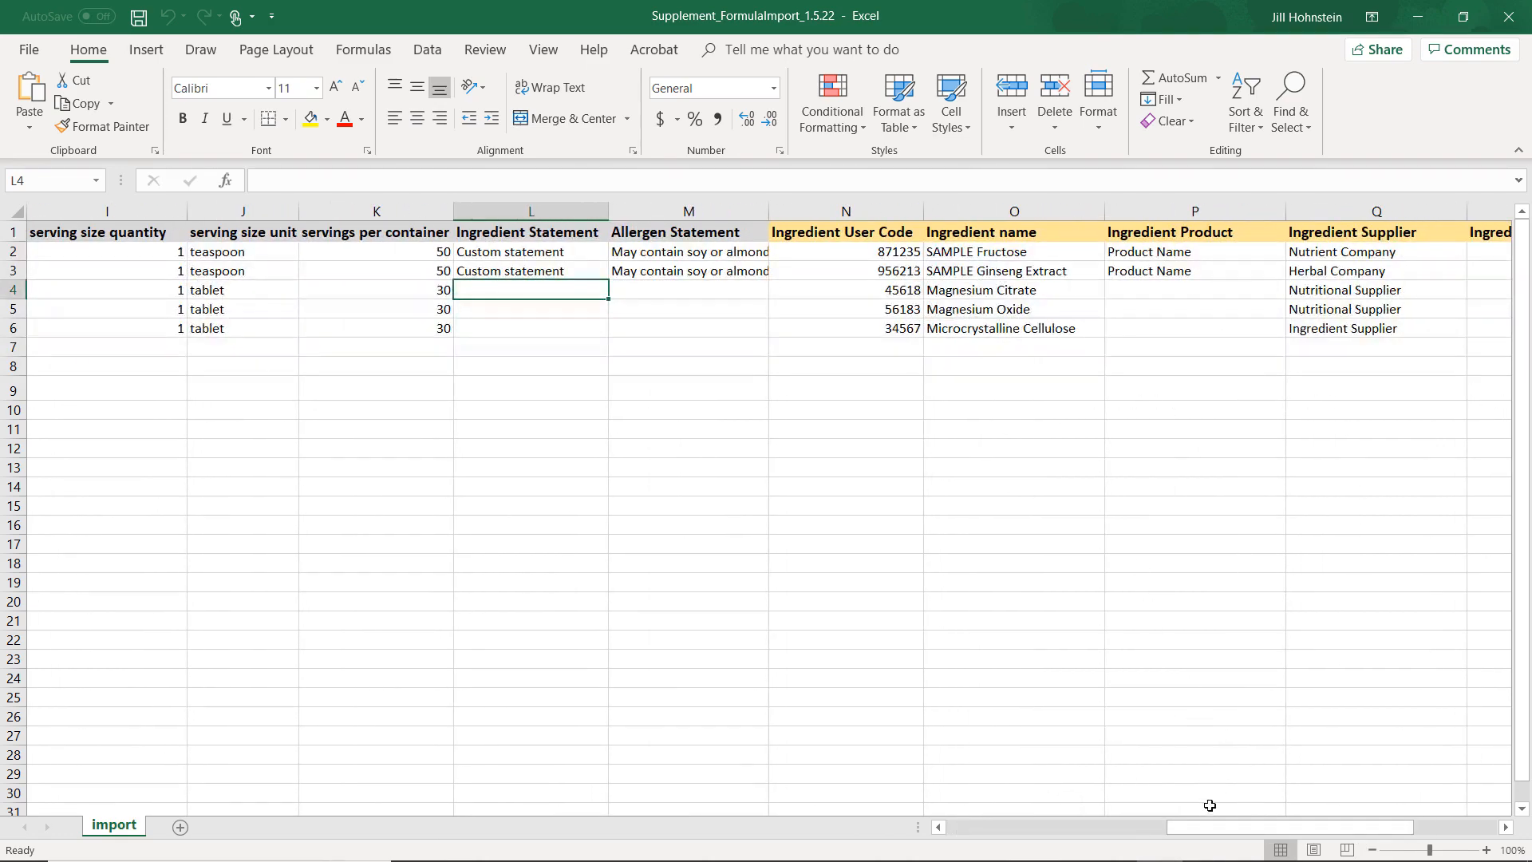
pyautogui.moveTo(1213, 826); pyautogui.dragTo(1171, 825)
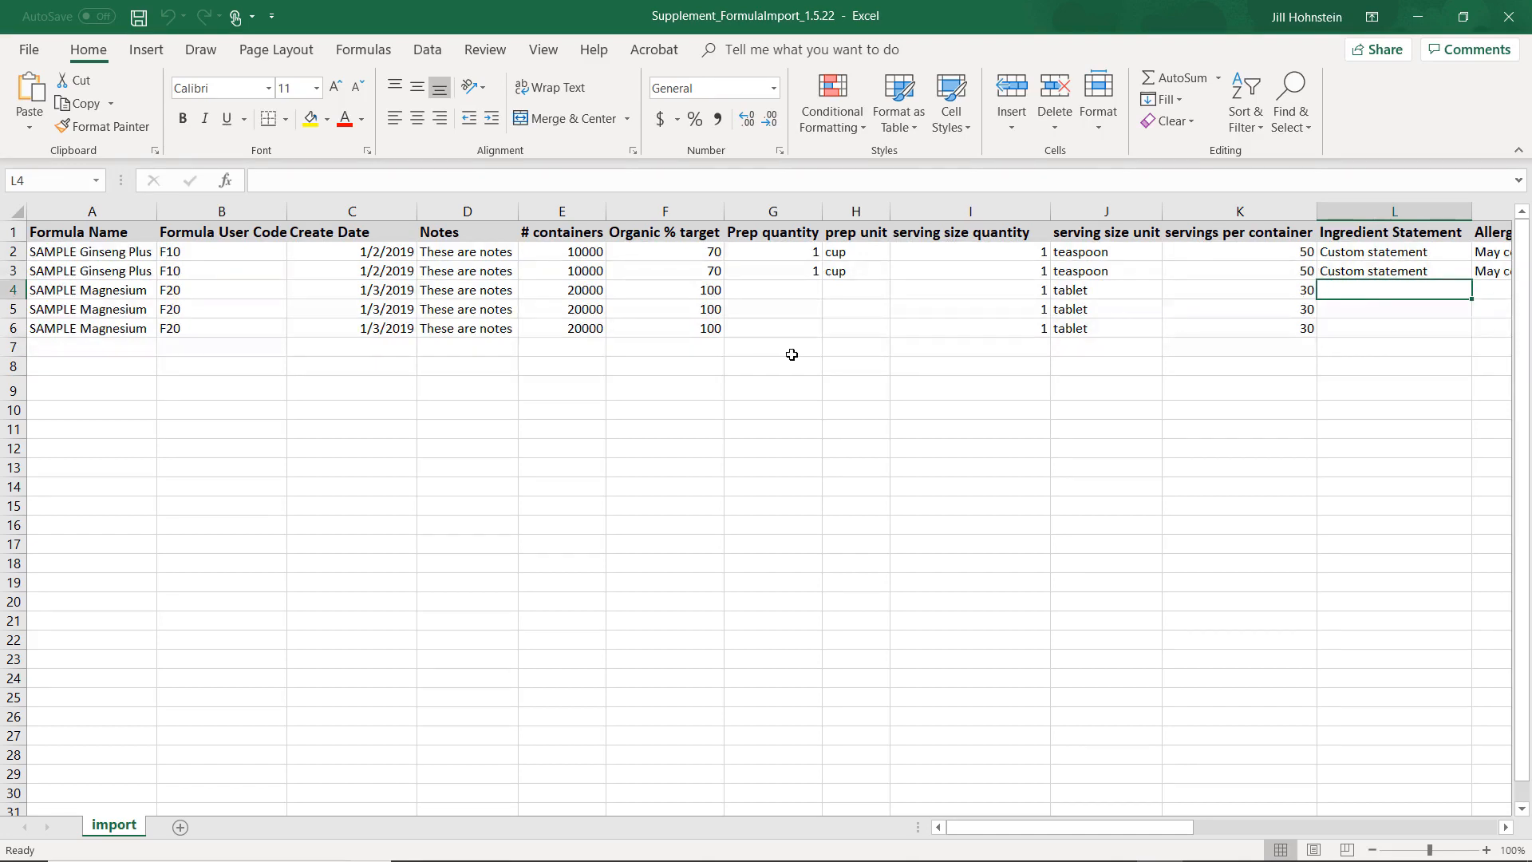
pyautogui.click(1508, 15)
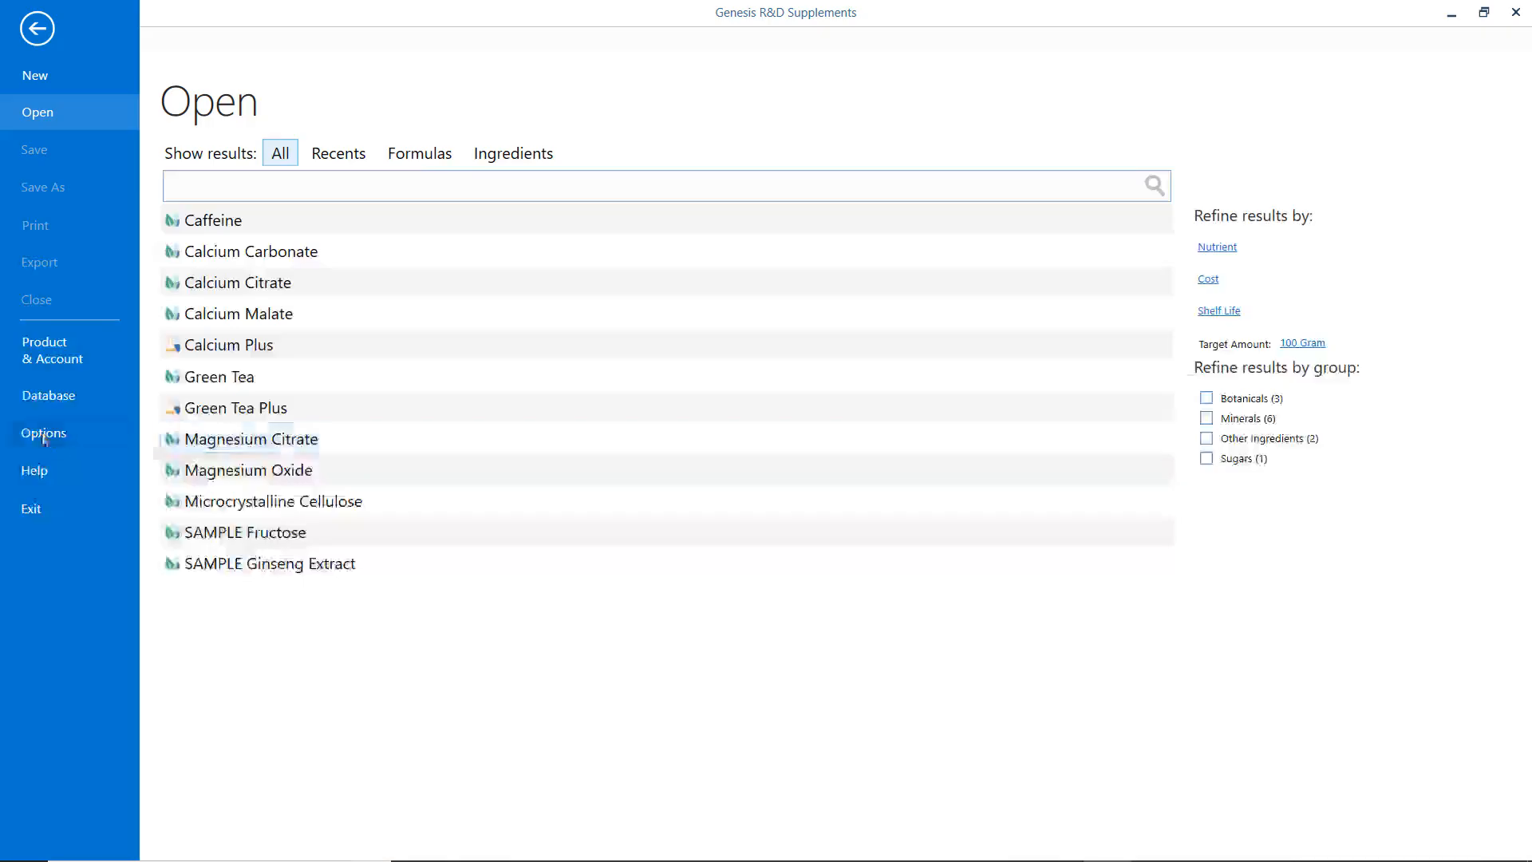
# - In Genesis R&D Supplements, start a database import using the Supplement_FormulaImport_1.5.22.xlsx file from the Supplements folder
pyautogui.click(36, 399)
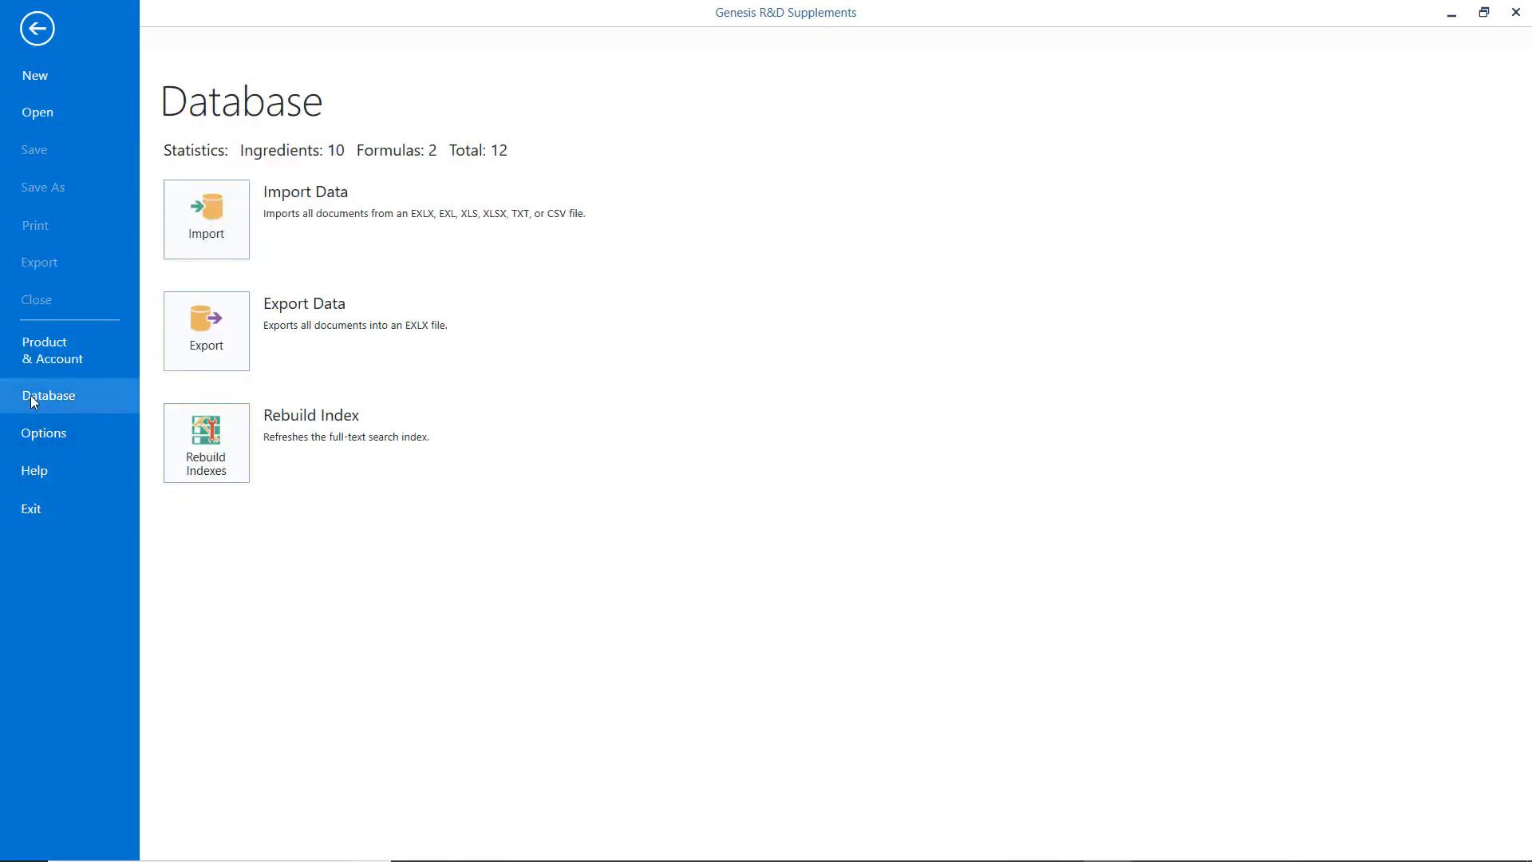
pyautogui.click(198, 220)
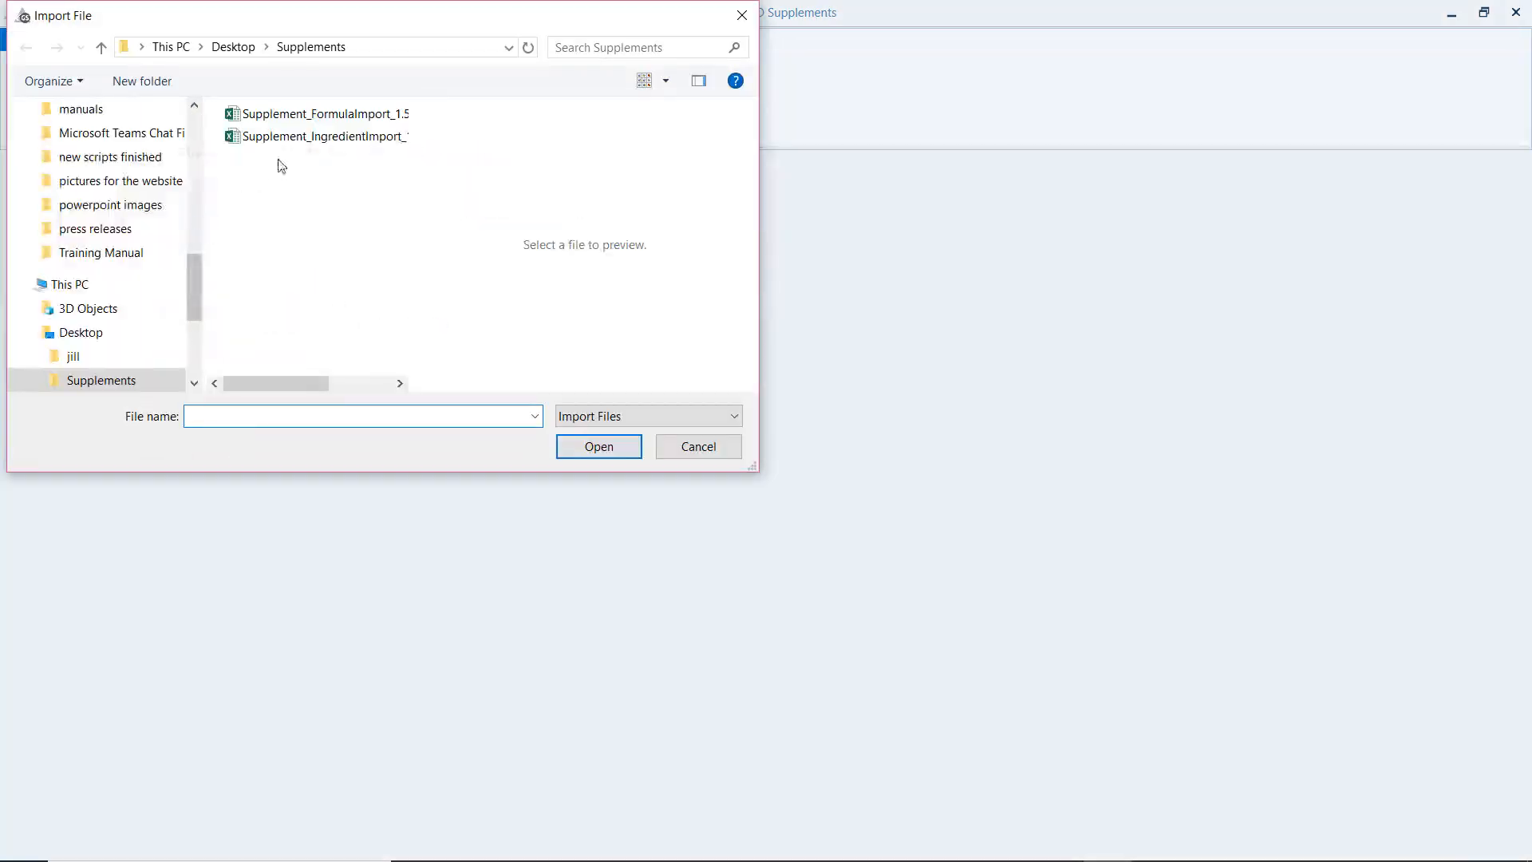
pyautogui.click(321, 116)
pyautogui.click(595, 445)
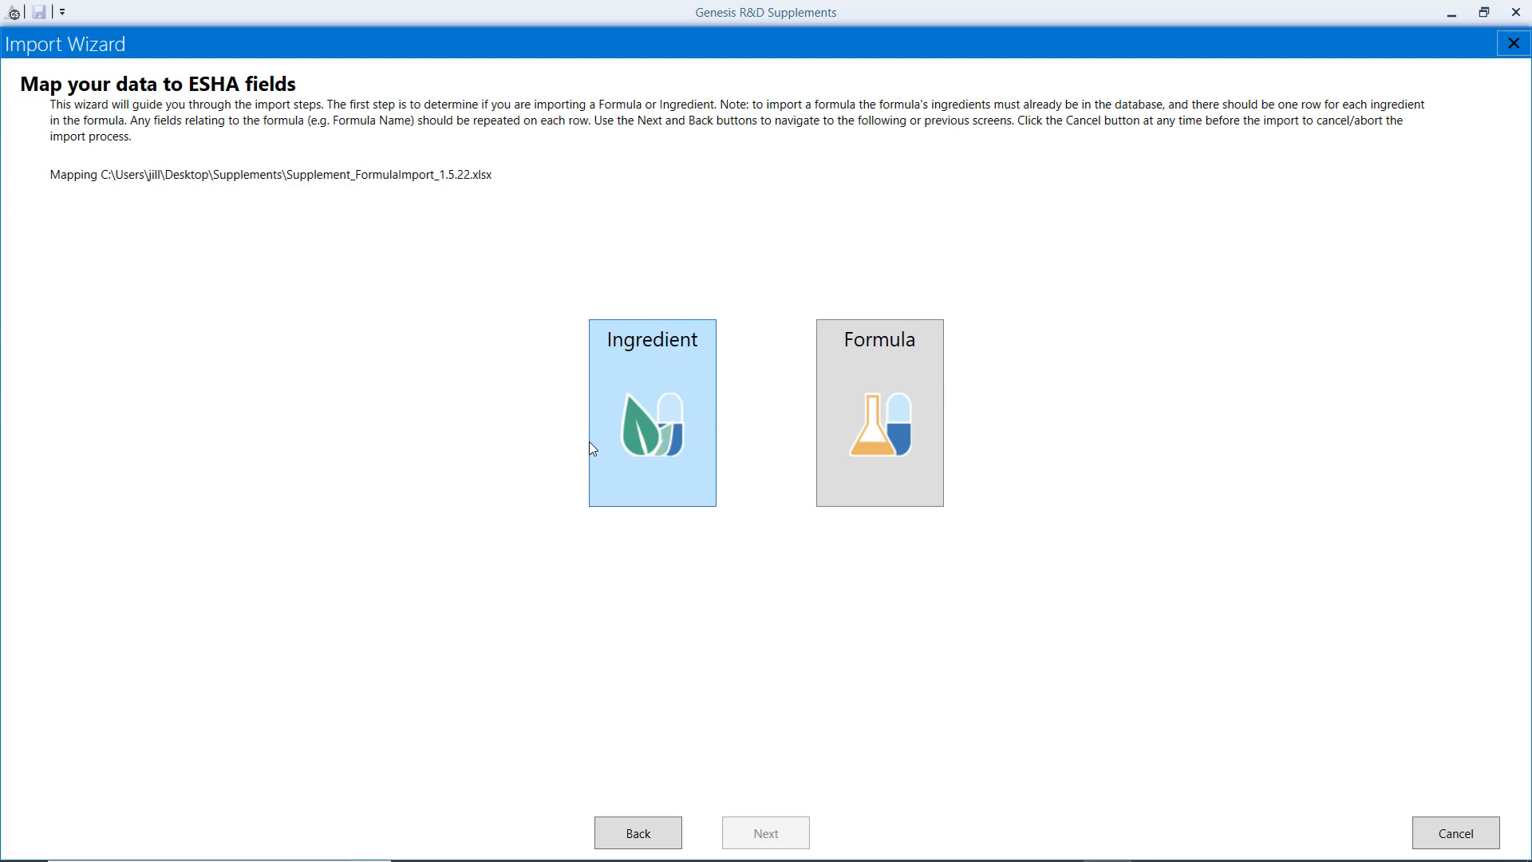
# - Choose Formula as the import type, and accept the first row as header and all data rows for import
pyautogui.click(862, 398)
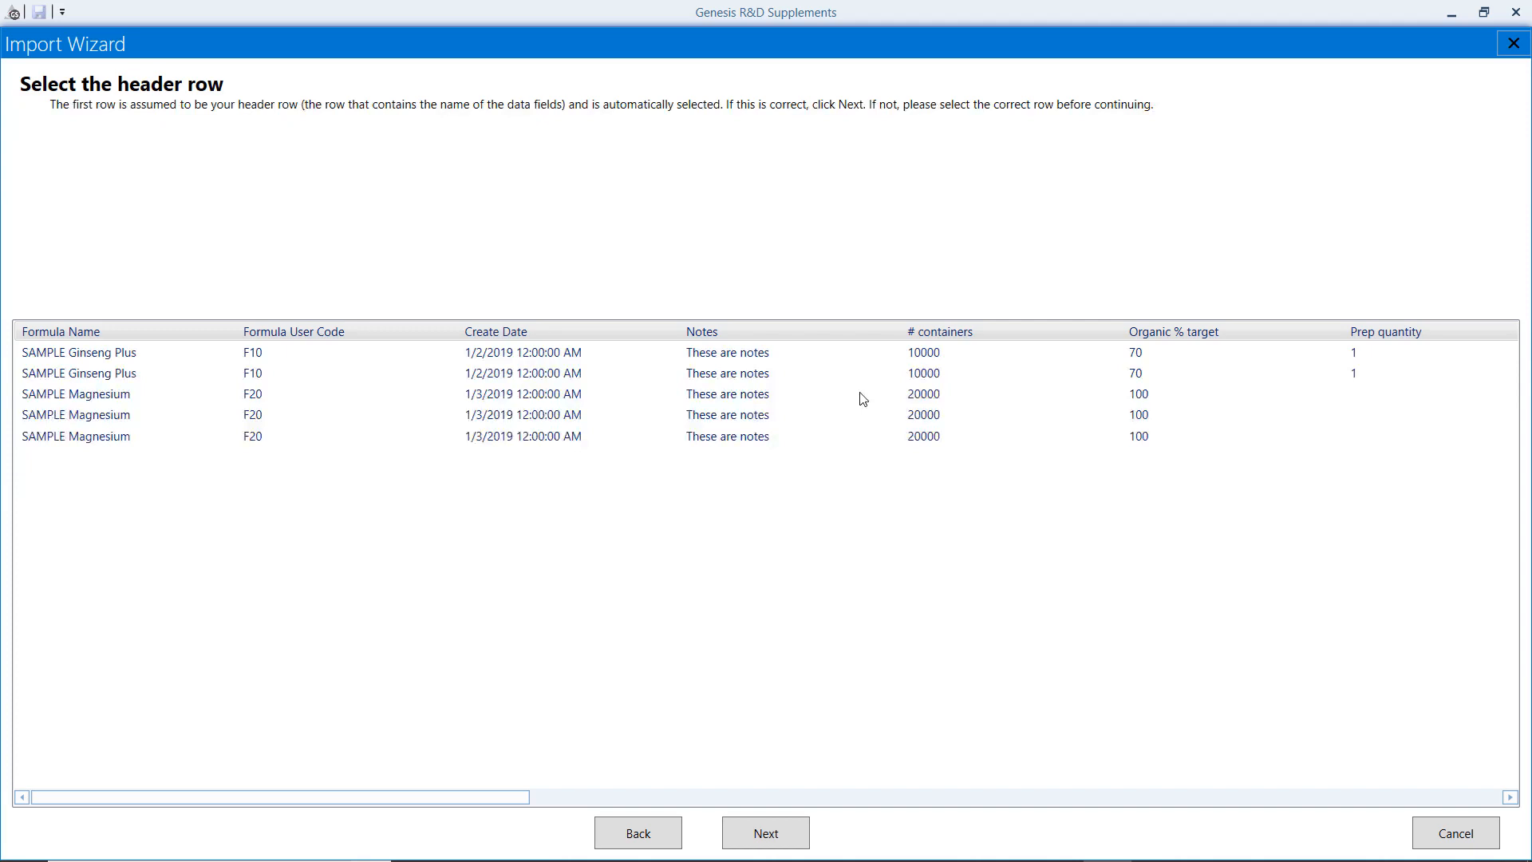
pyautogui.click(543, 335)
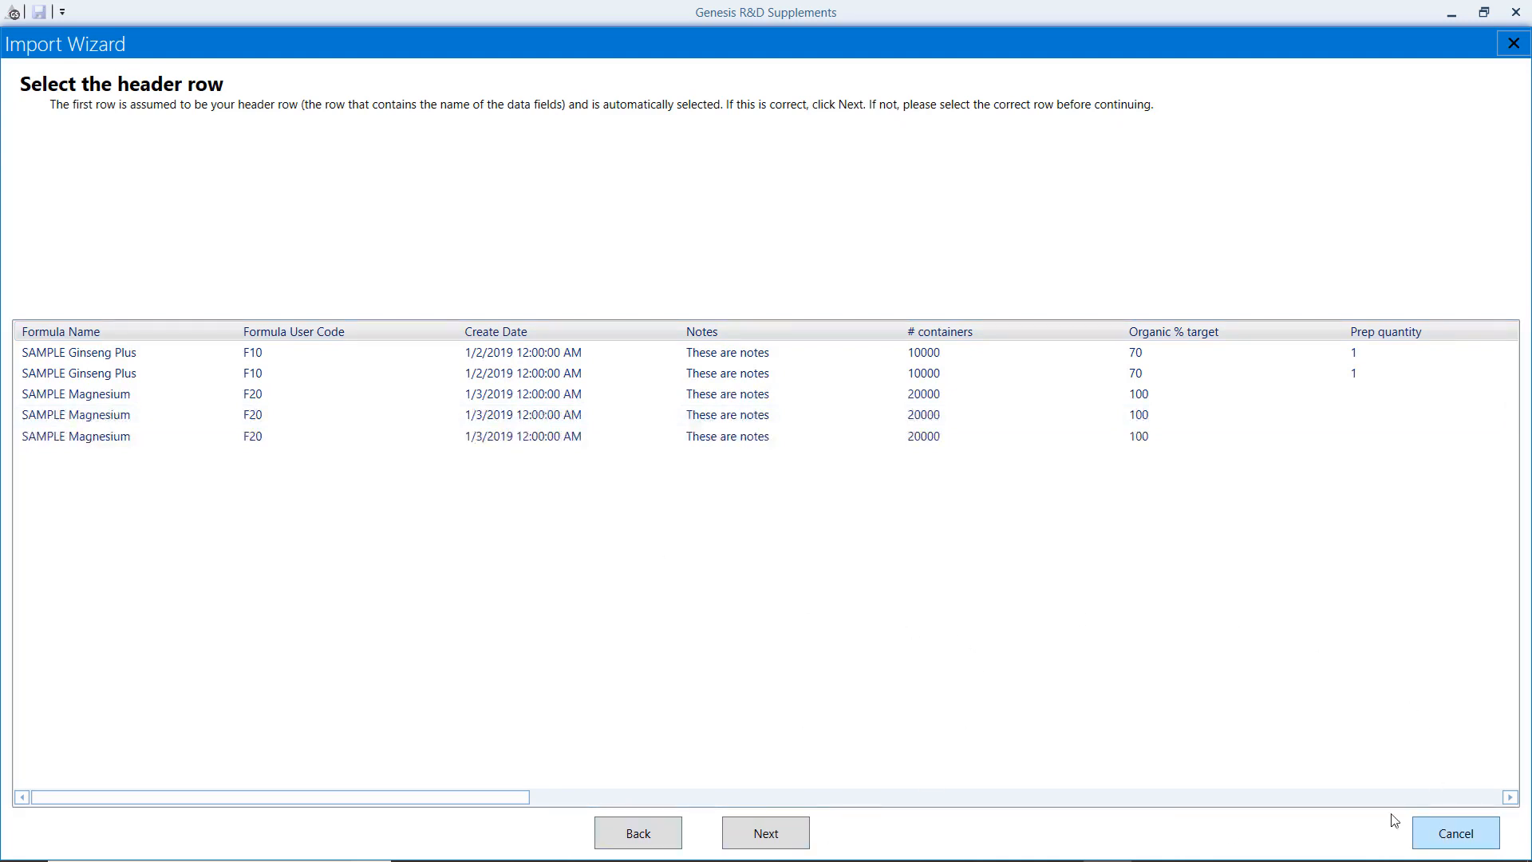
pyautogui.click(779, 836)
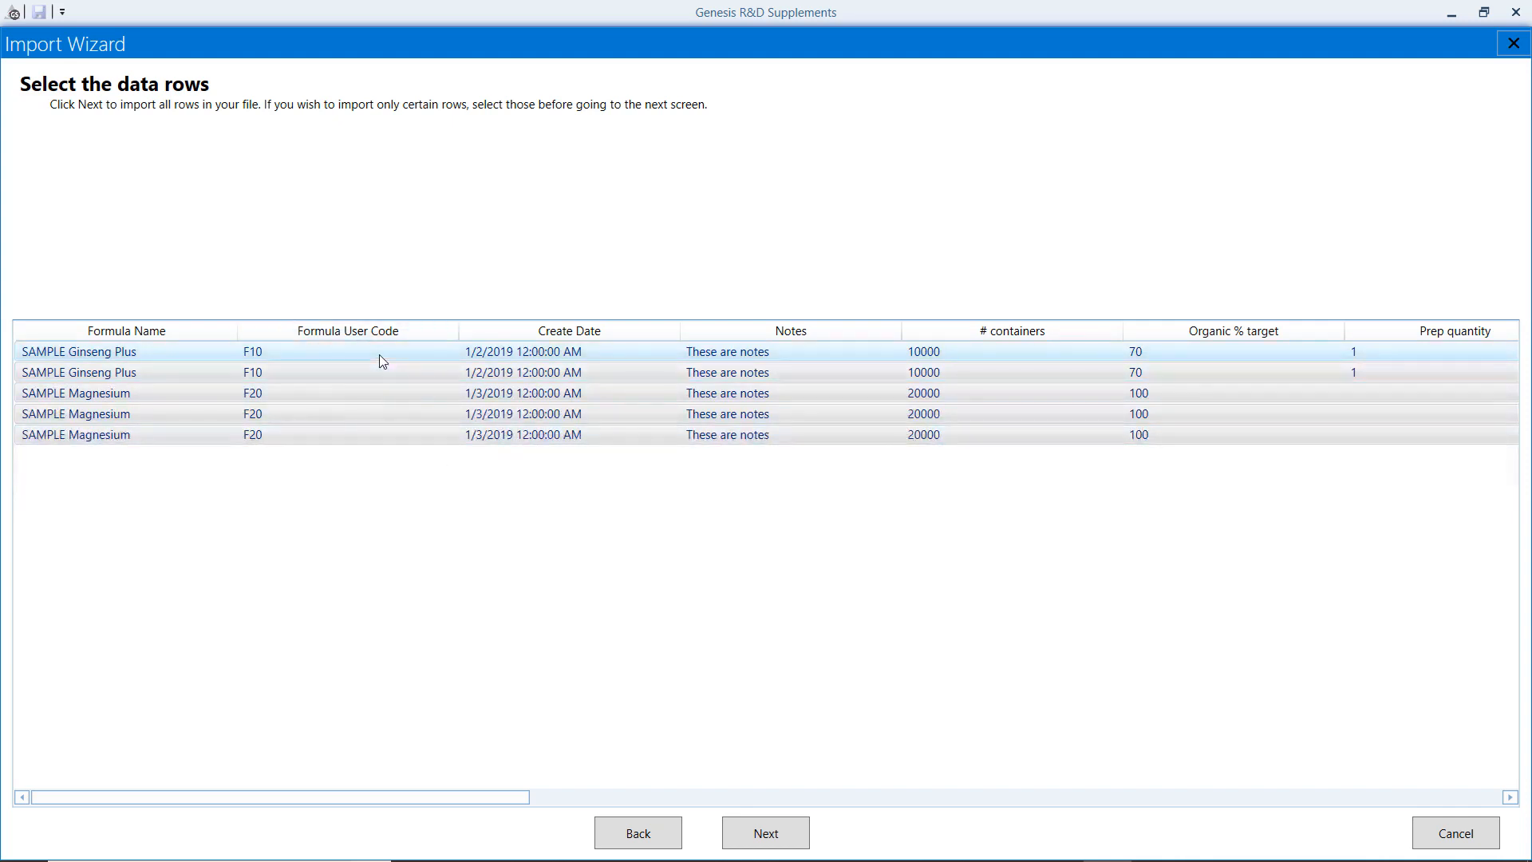
pyautogui.click(778, 834)
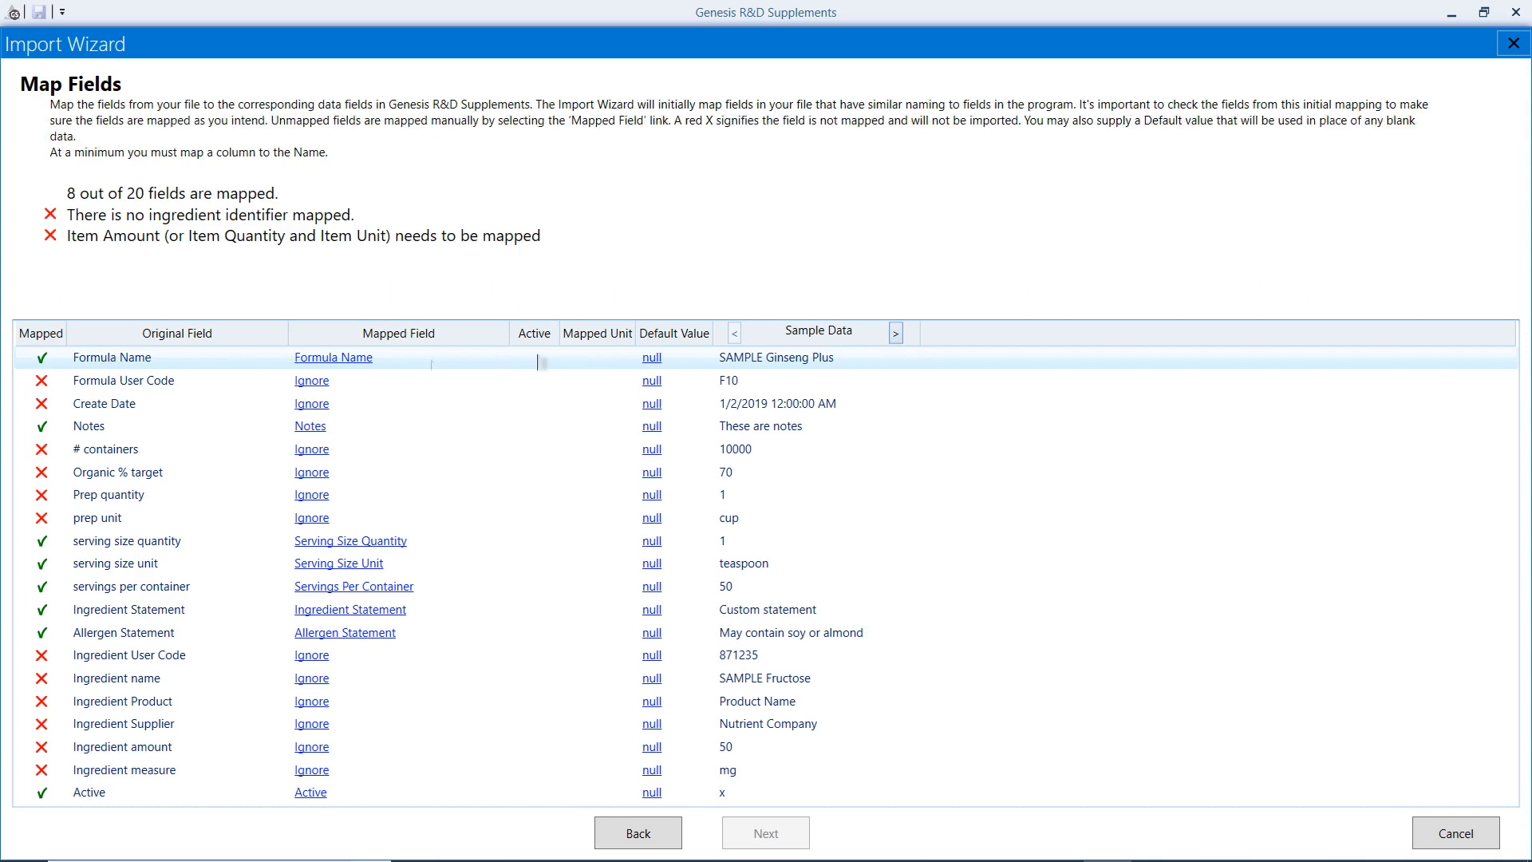
# - Advance the sample data to the SAMPLE Magnesium record and map the Ingredient name field to Item Name
pyautogui.click(896, 333)
pyautogui.click(897, 333)
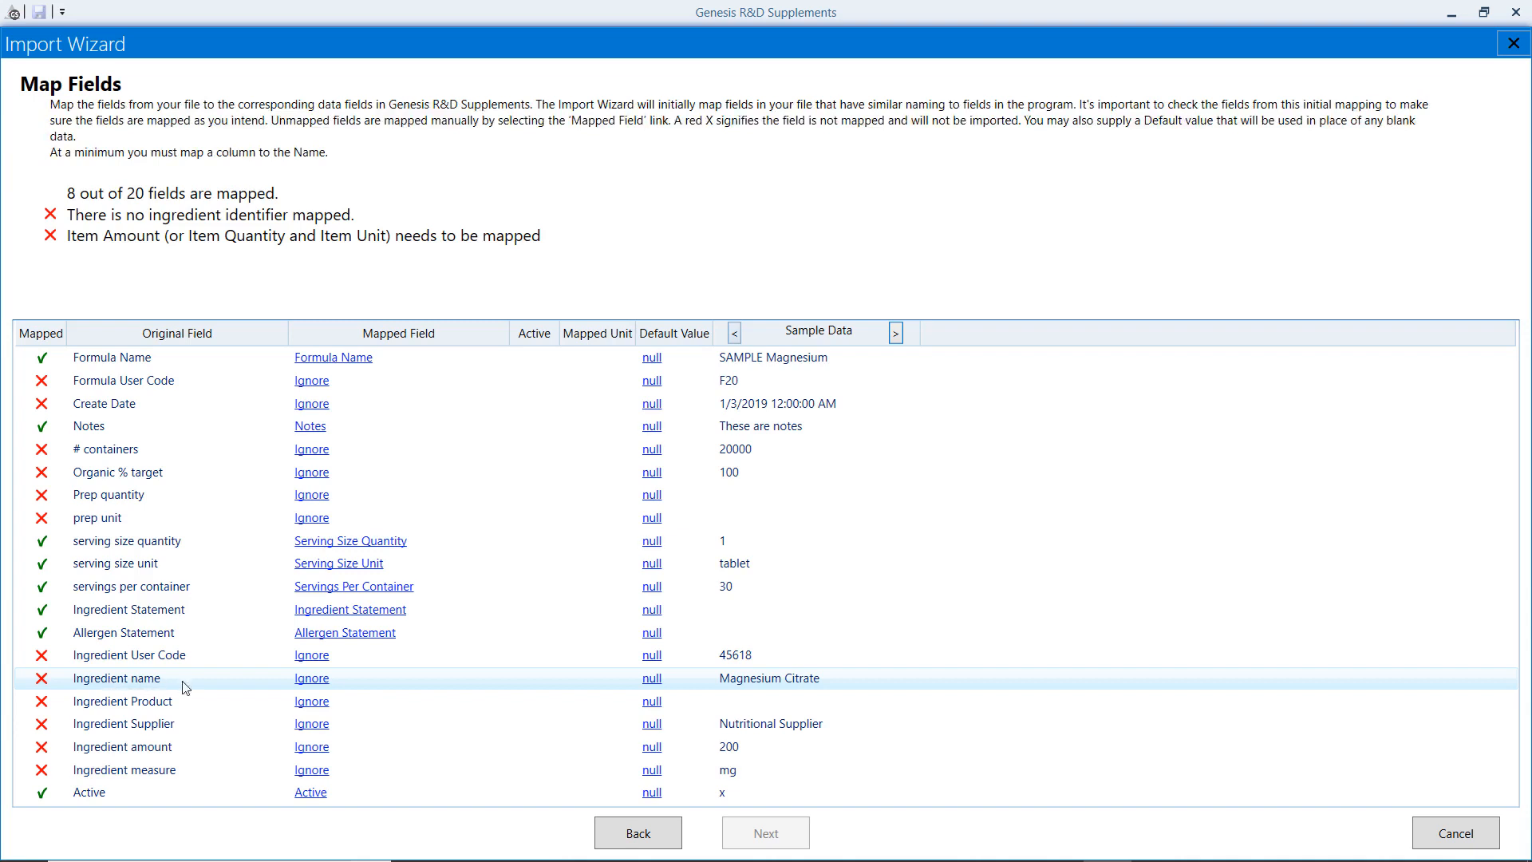
pyautogui.click(312, 682)
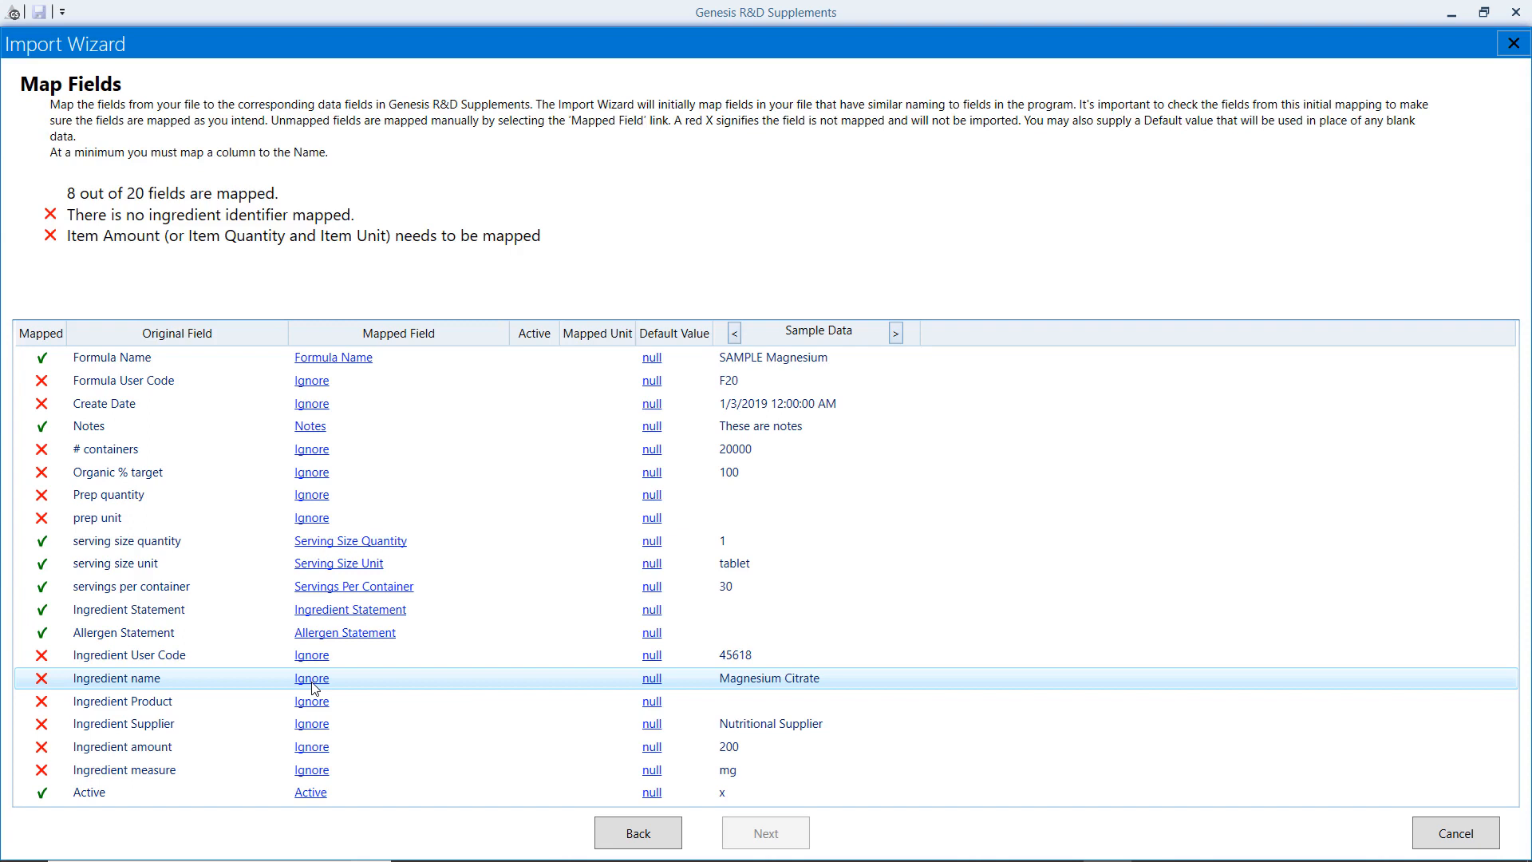
pyautogui.click(312, 679)
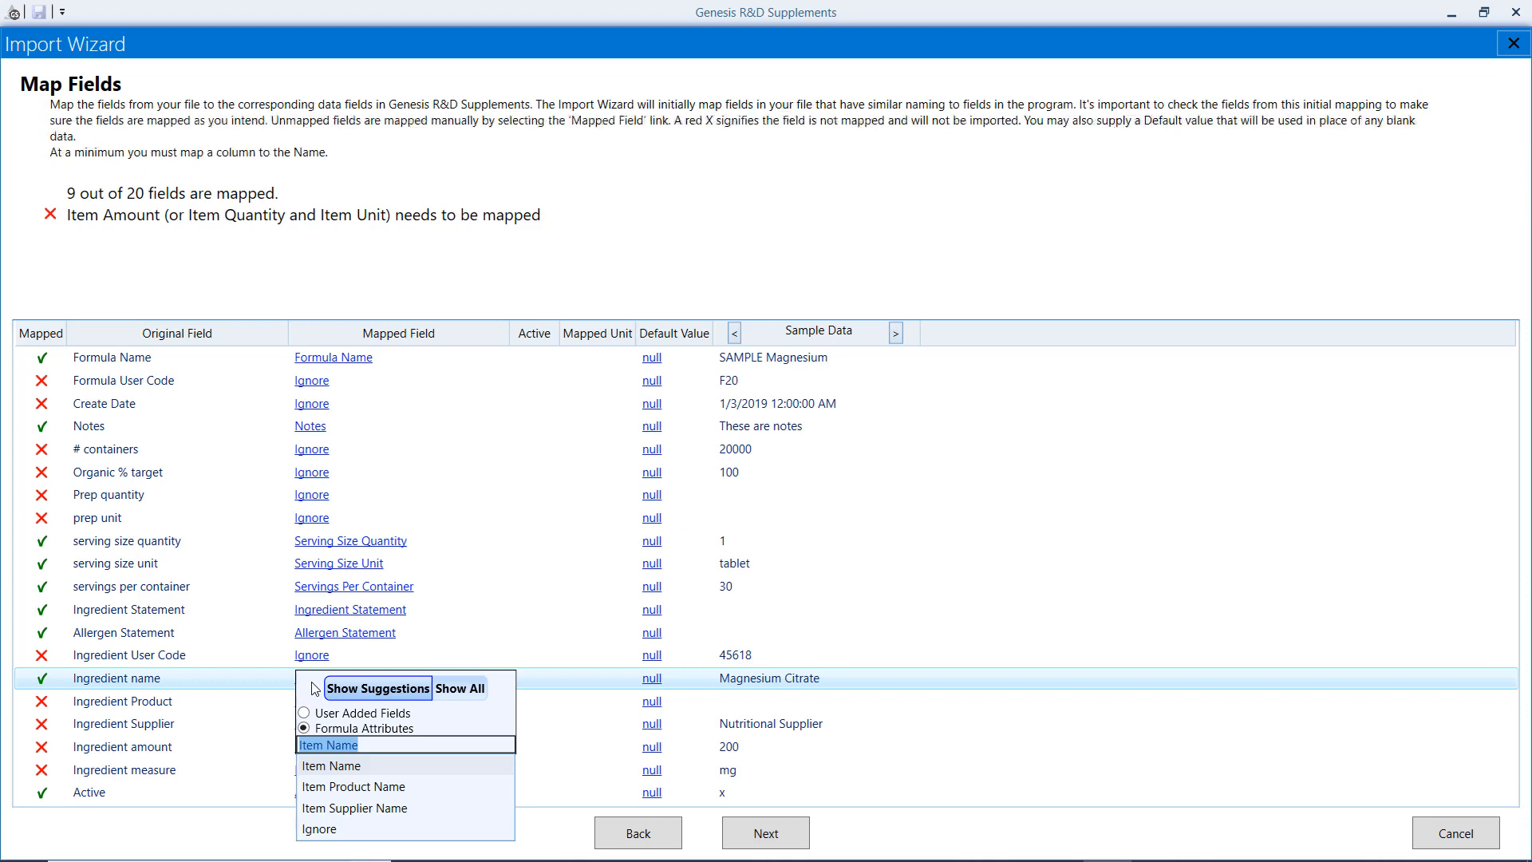
pyautogui.click(390, 766)
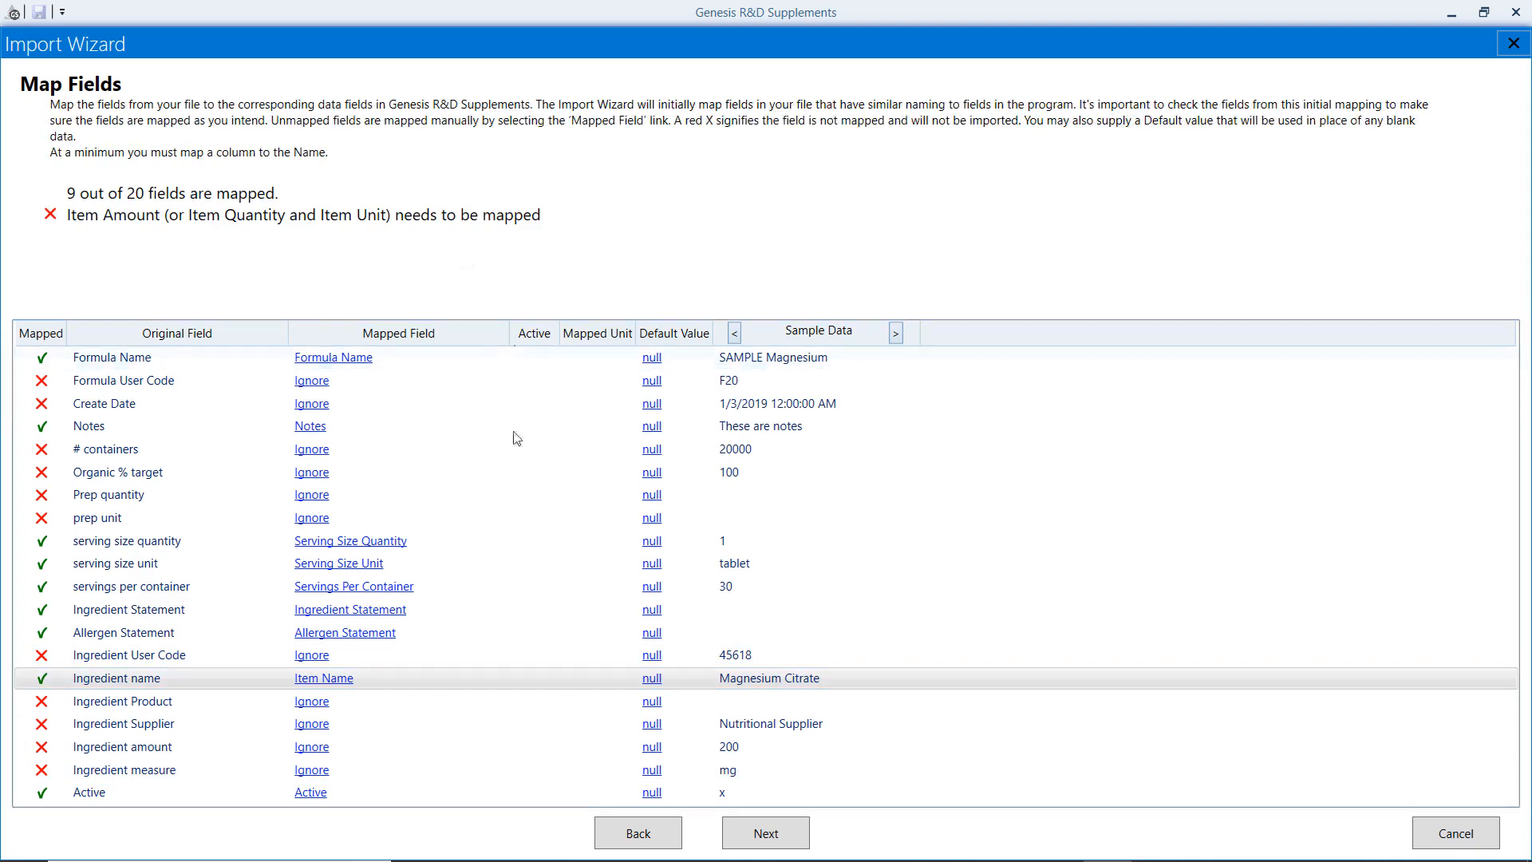
# - Map the Ingredient amount field to Item Amount with mg as its mapped unit
pyautogui.click(311, 747)
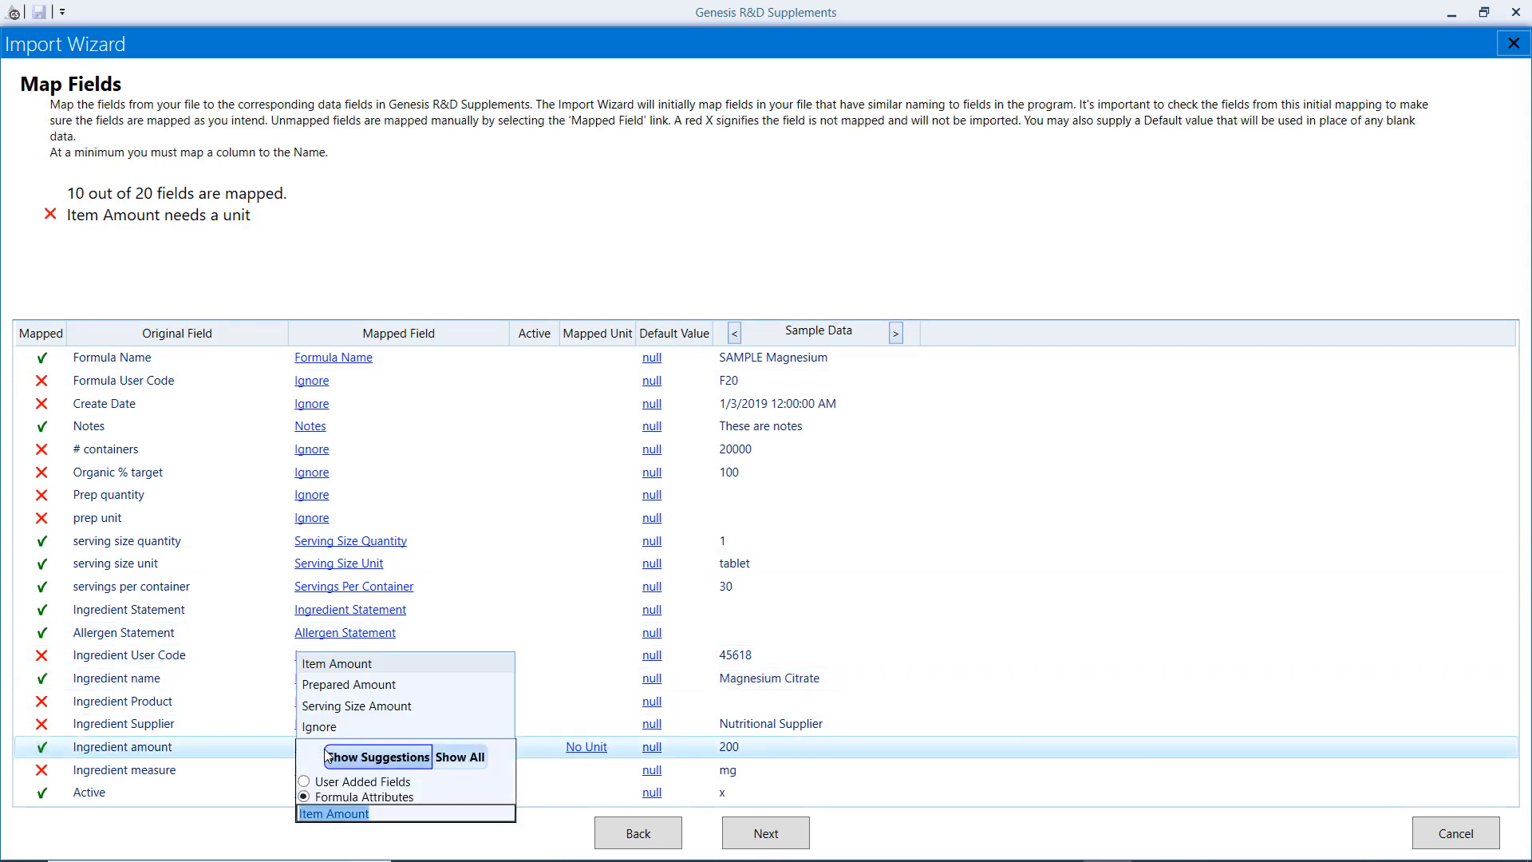
pyautogui.click(460, 756)
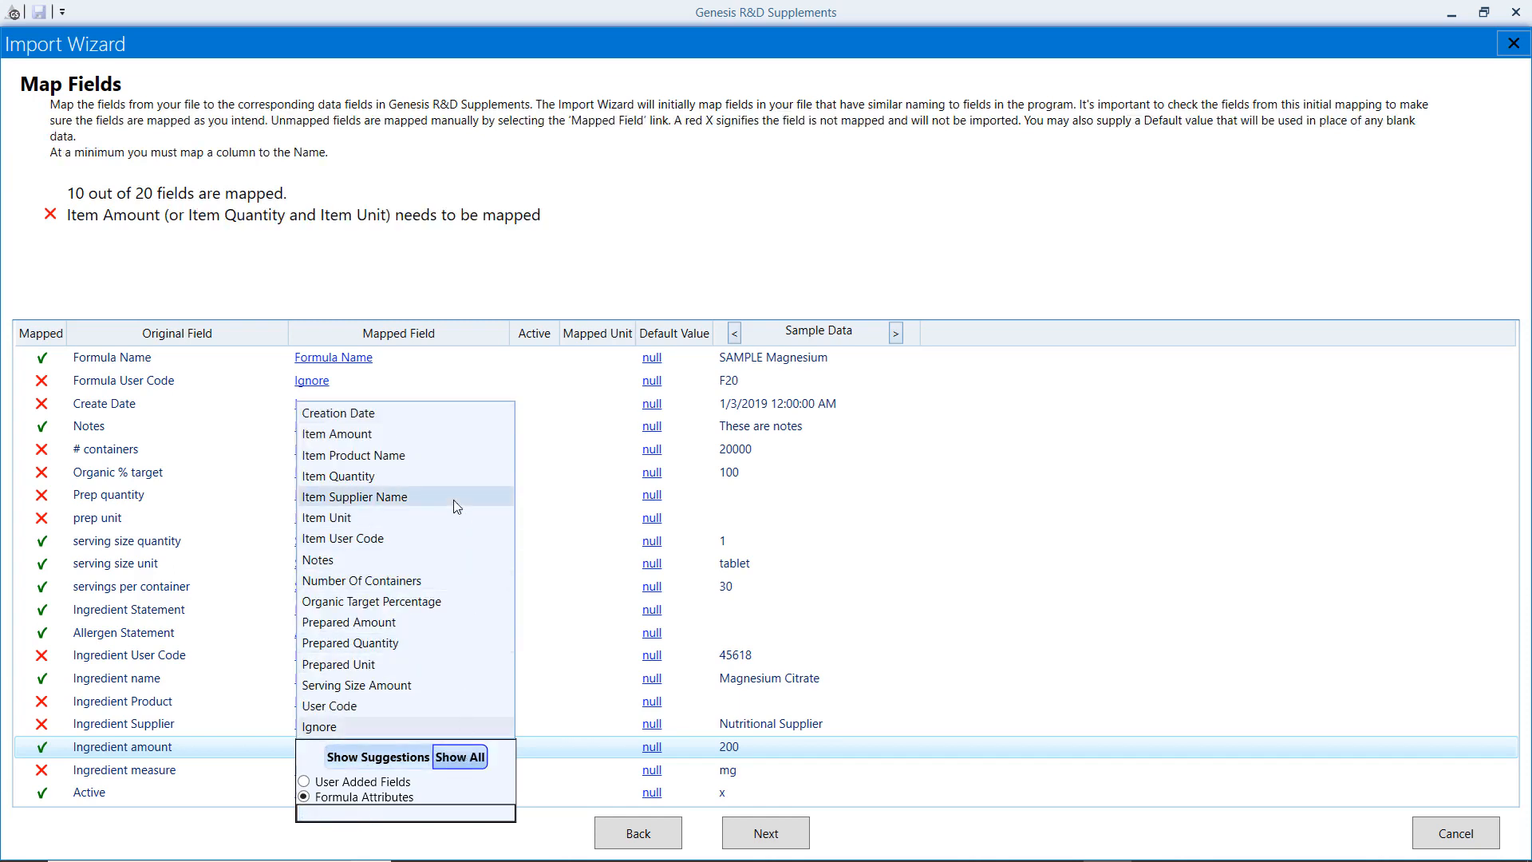
pyautogui.click(420, 433)
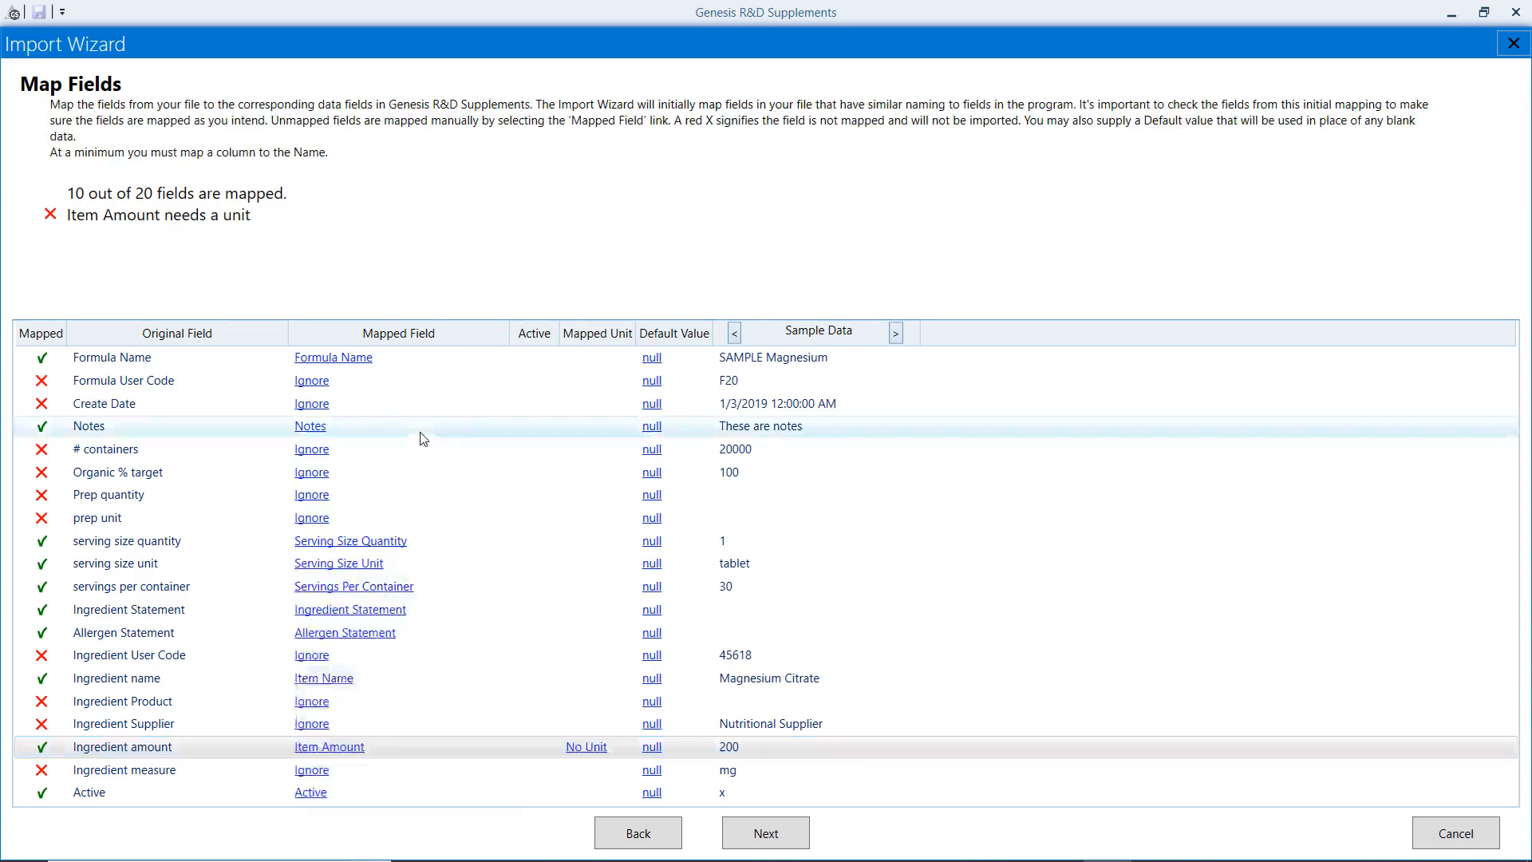
pyautogui.click(580, 747)
pyautogui.click(580, 747)
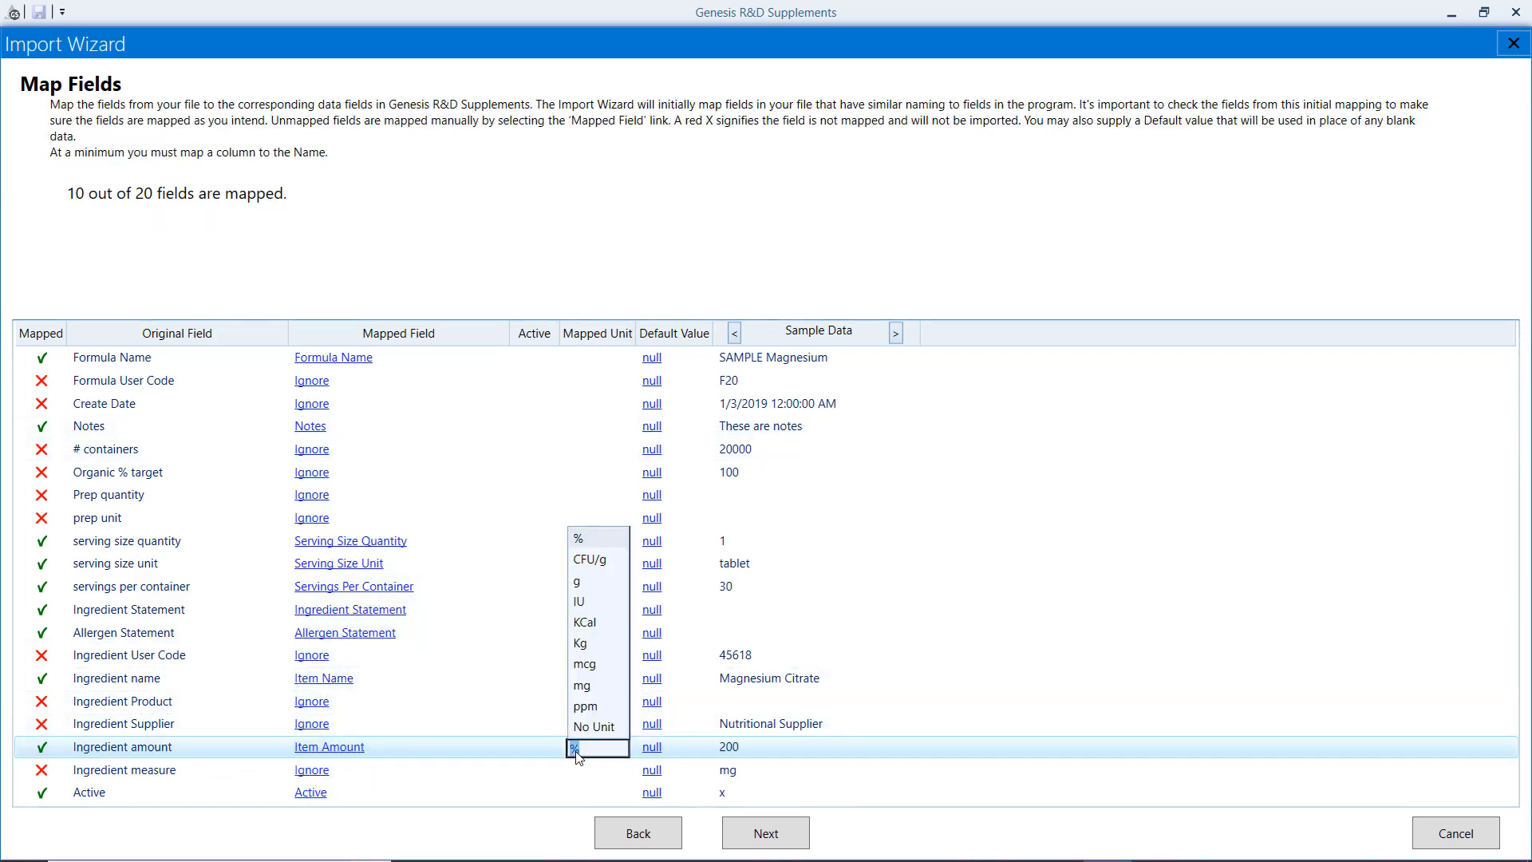
pyautogui.write('mg')
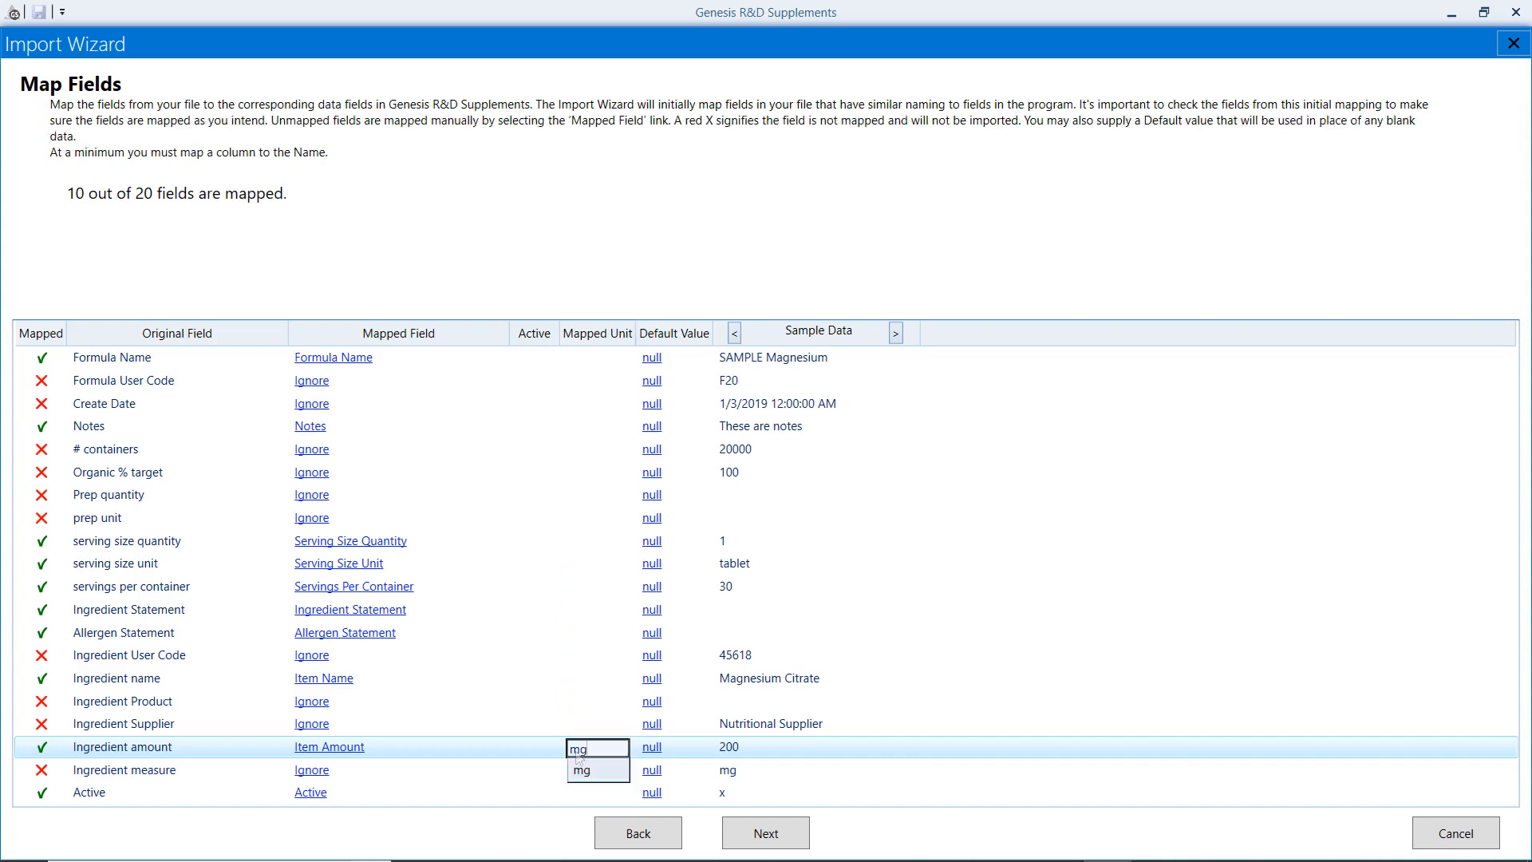
pyautogui.click(496, 779)
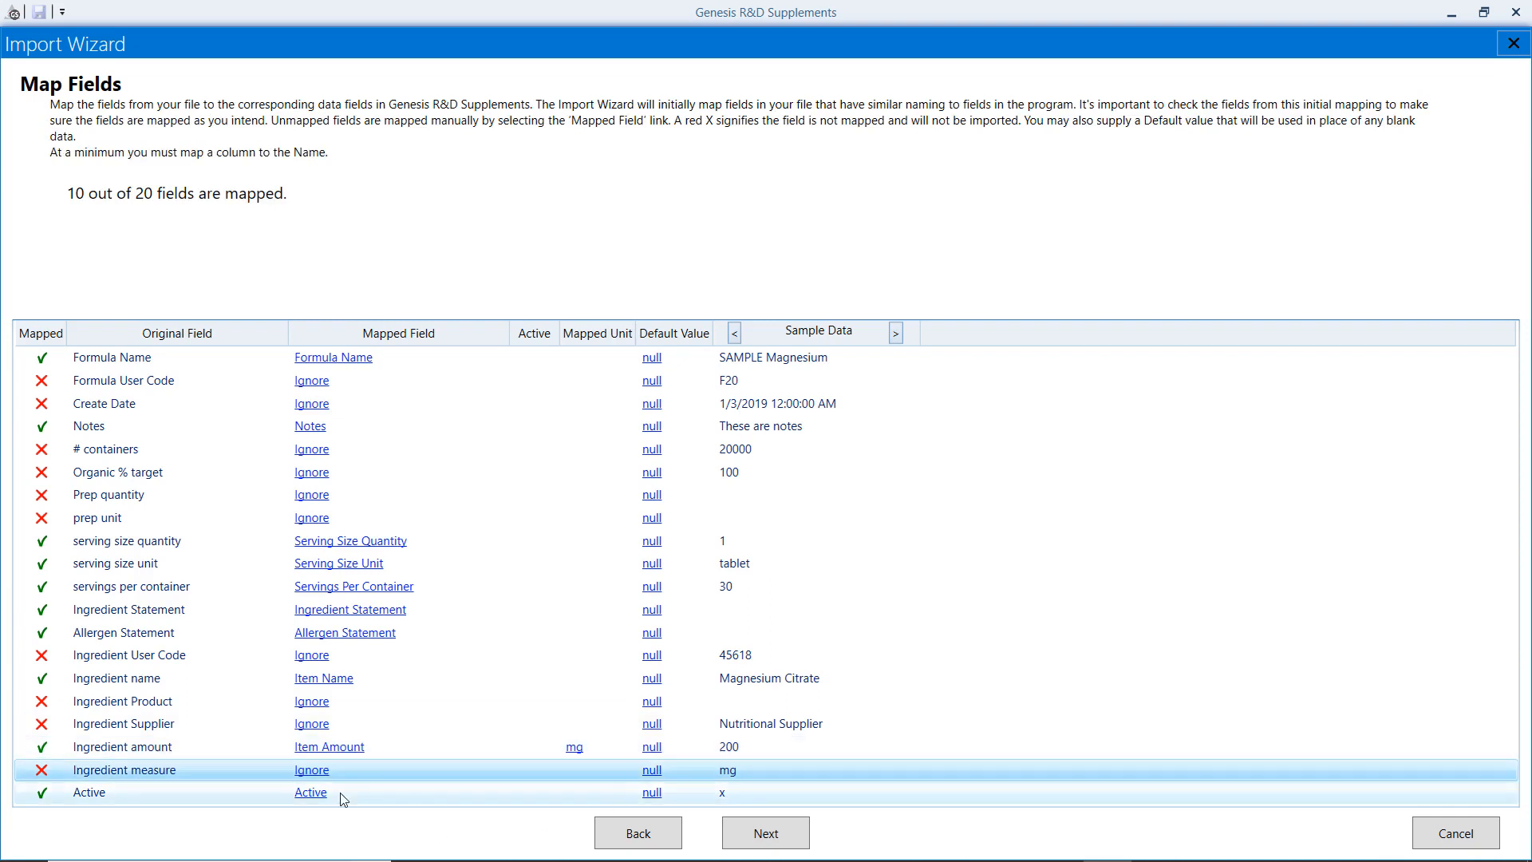
# - Map the Ingredient amount field to Item Quantity and the Ingredient measure field to Item Unit
pyautogui.click(322, 746)
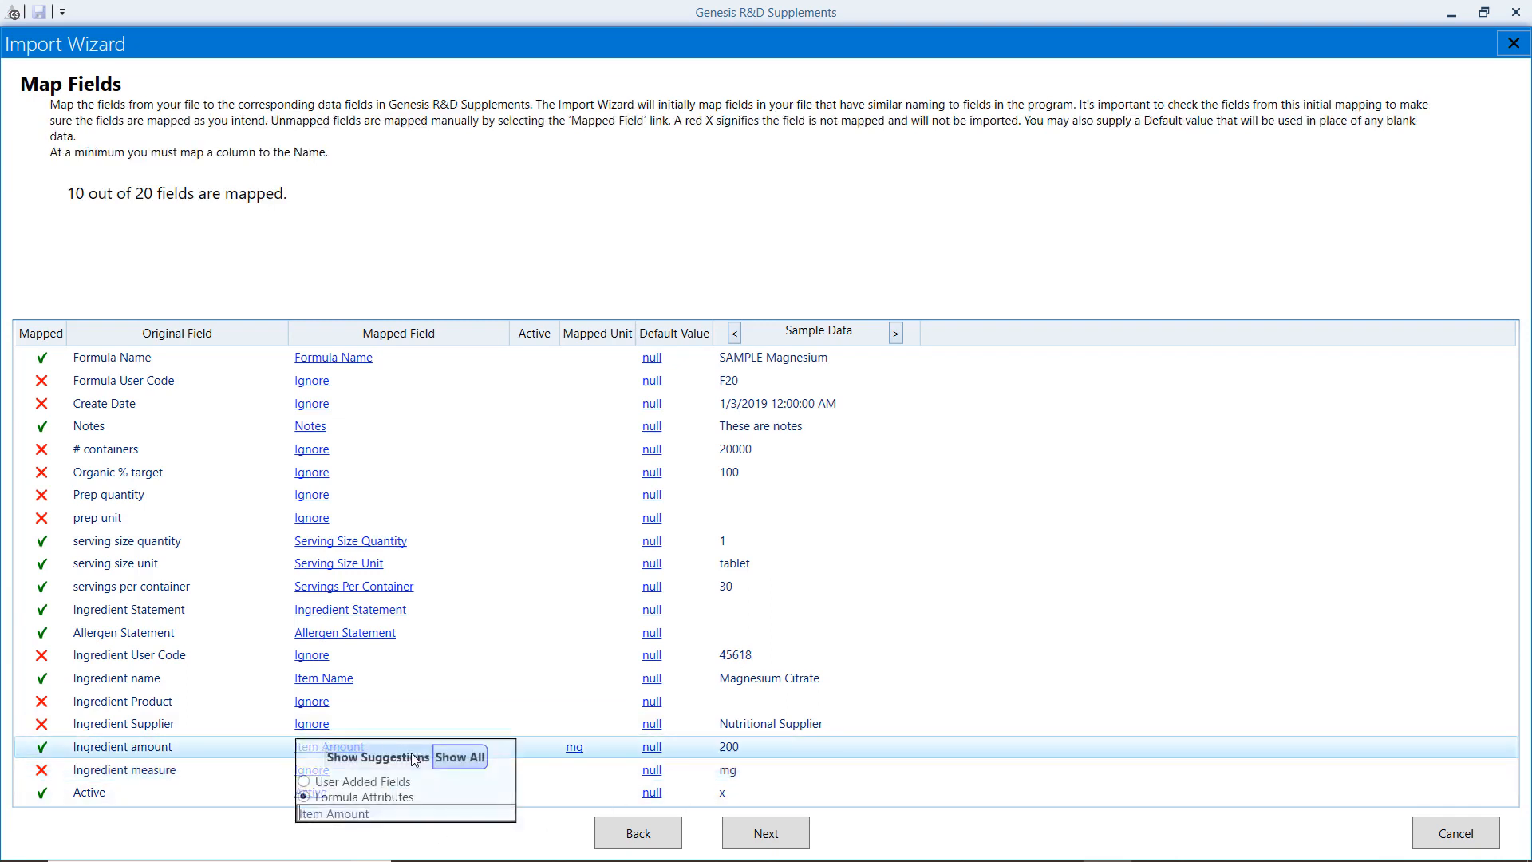
pyautogui.click(445, 757)
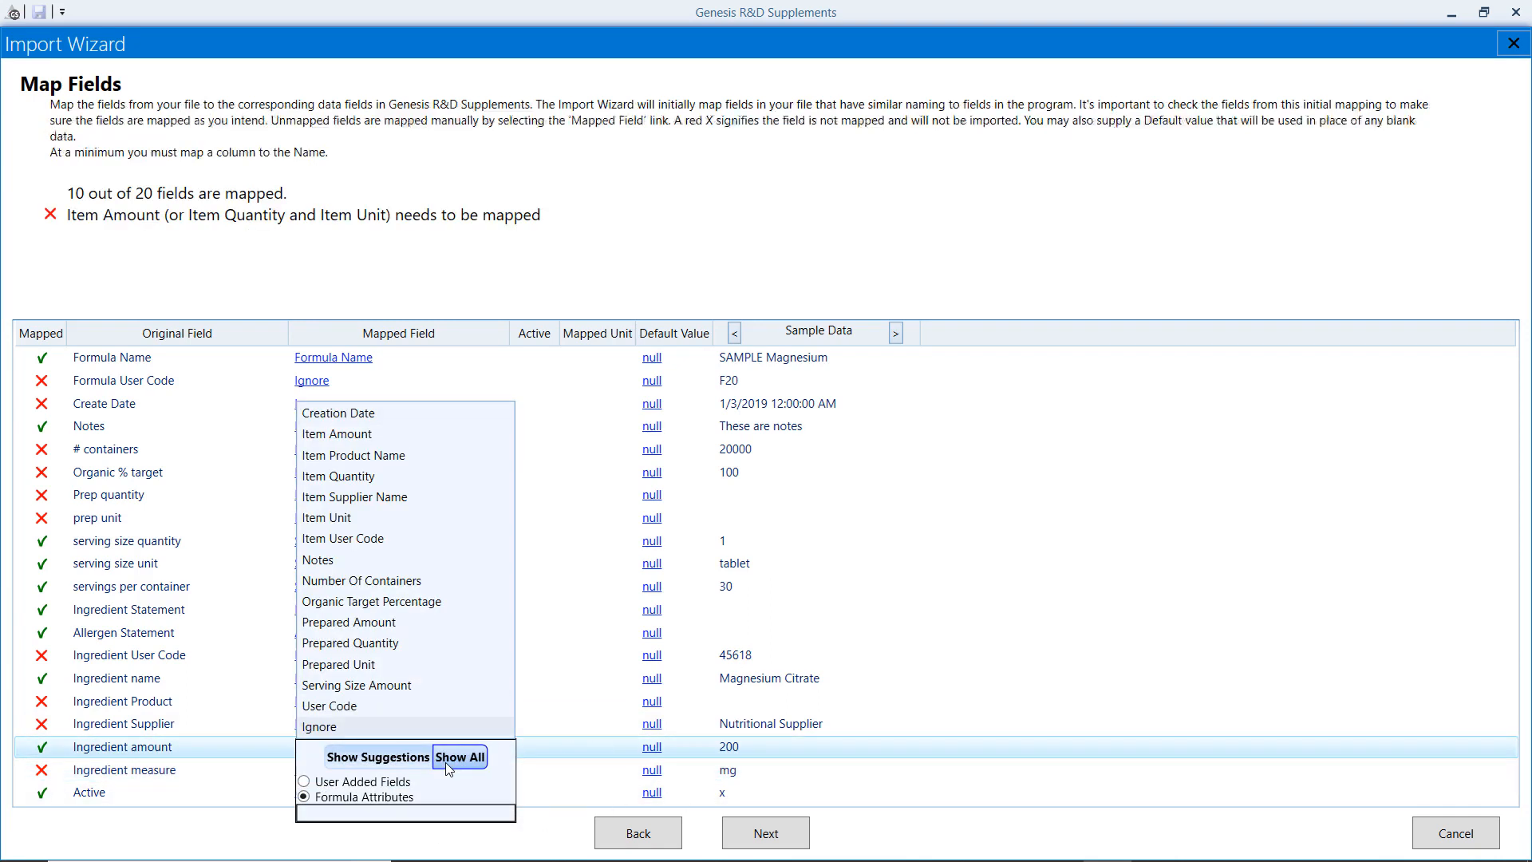
pyautogui.click(408, 476)
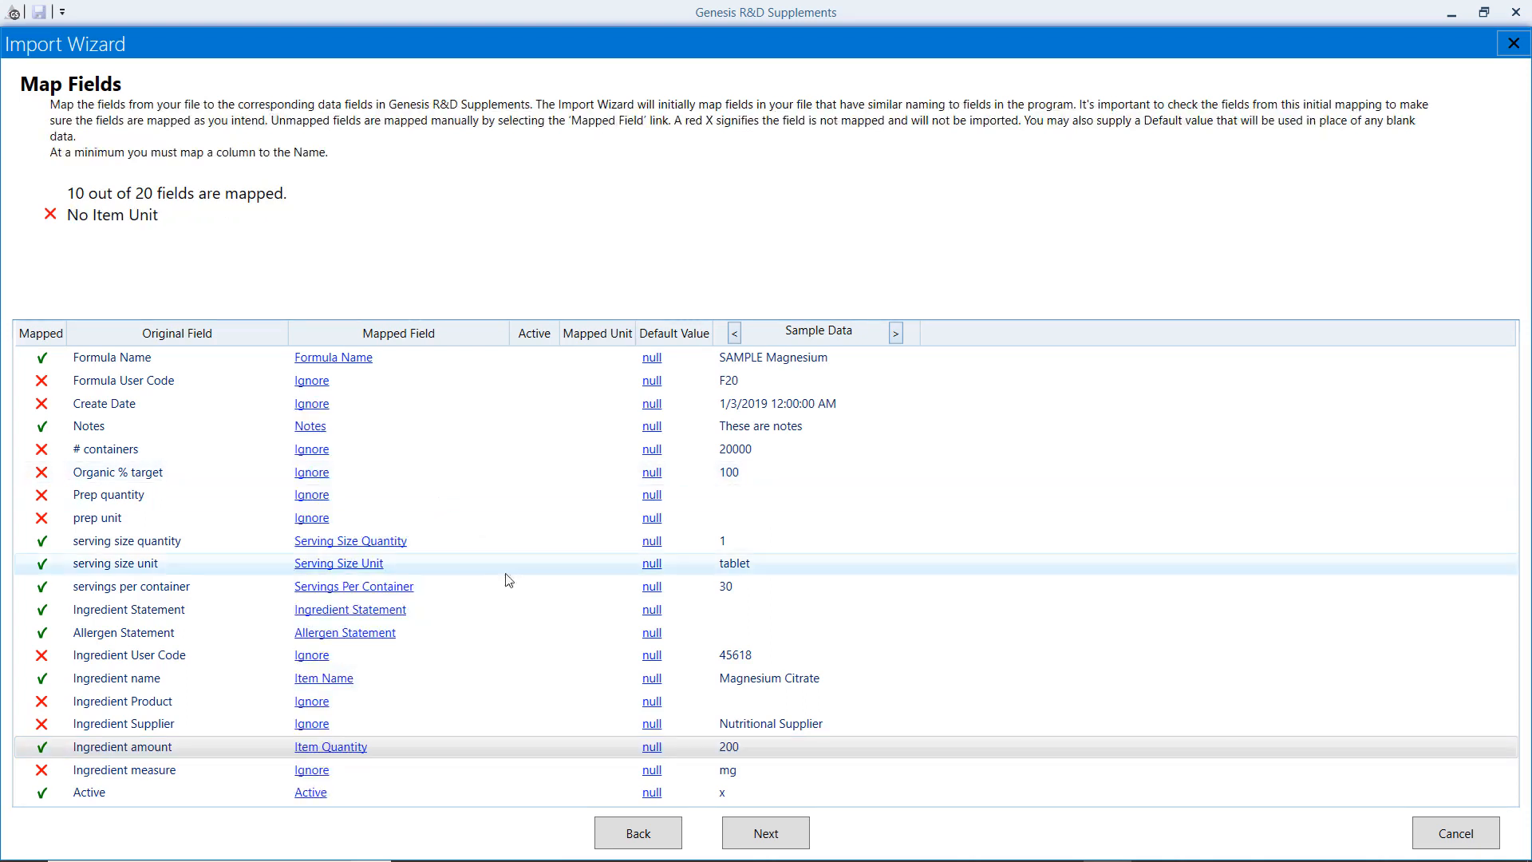
pyautogui.click(322, 771)
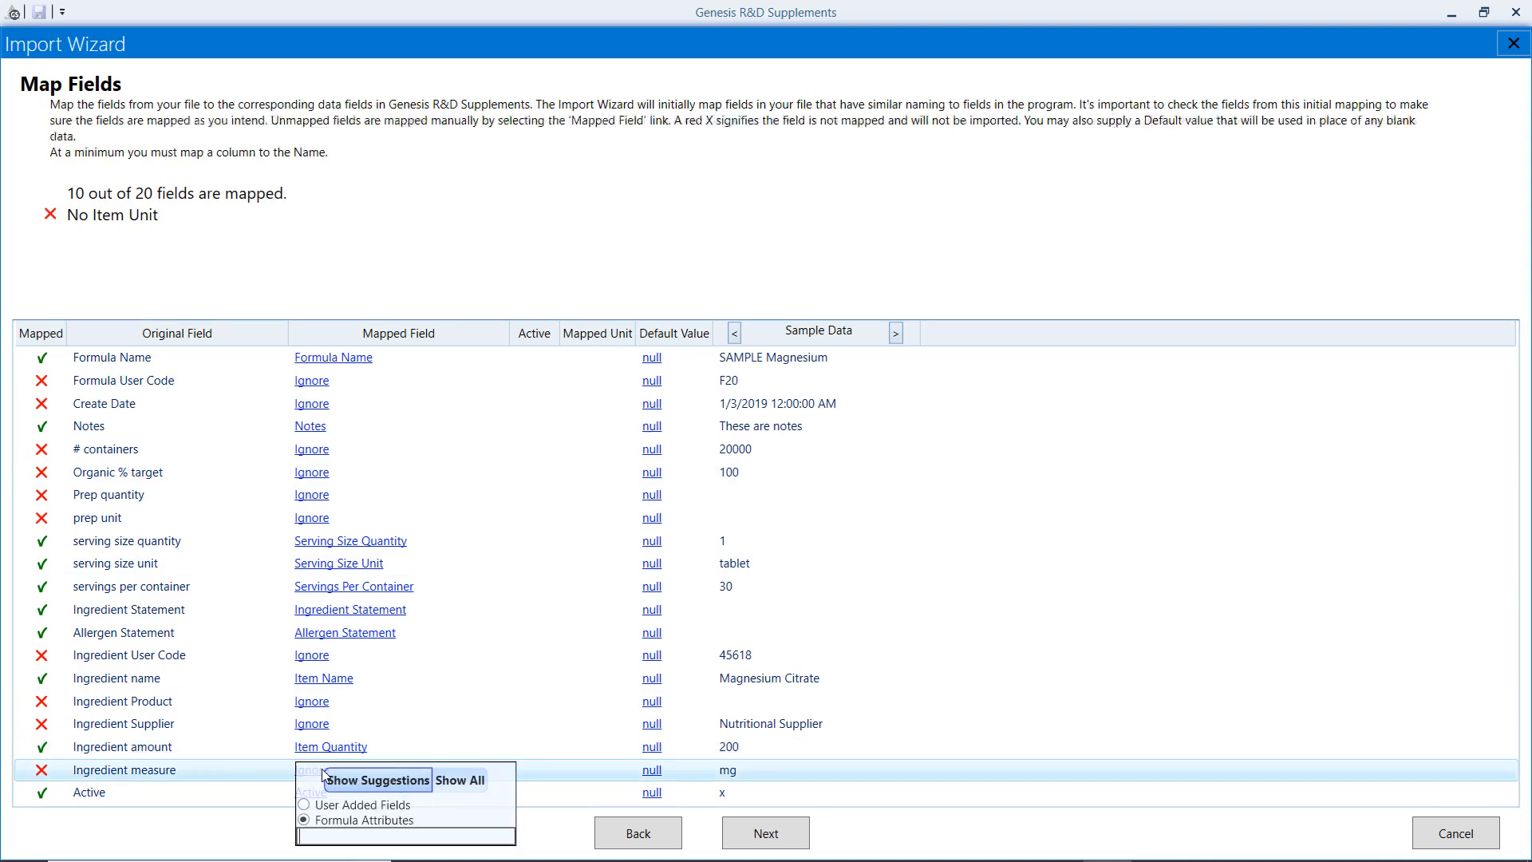
pyautogui.click(463, 782)
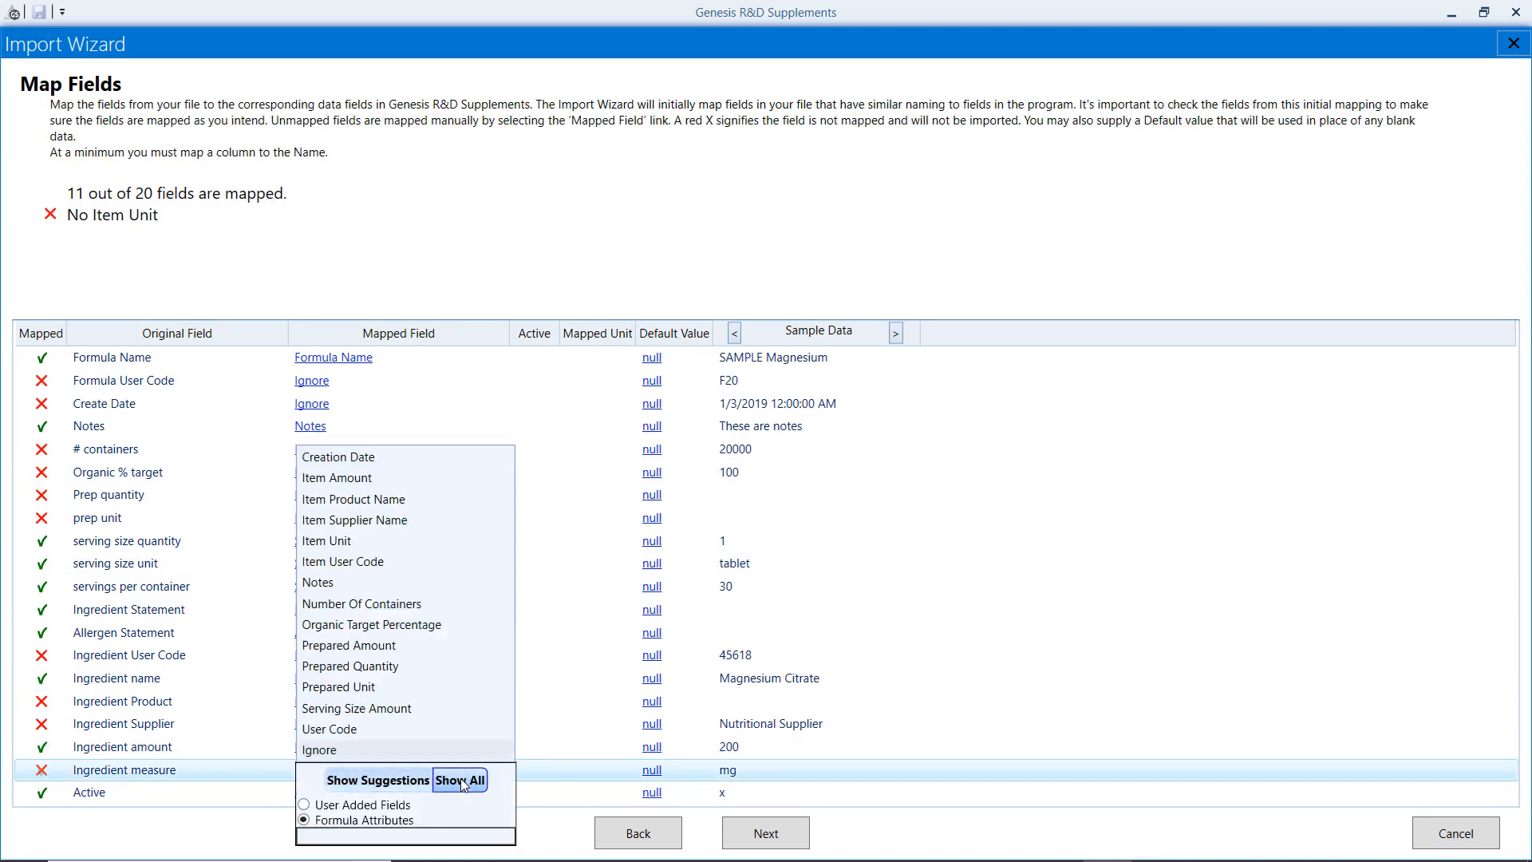
pyautogui.click(404, 542)
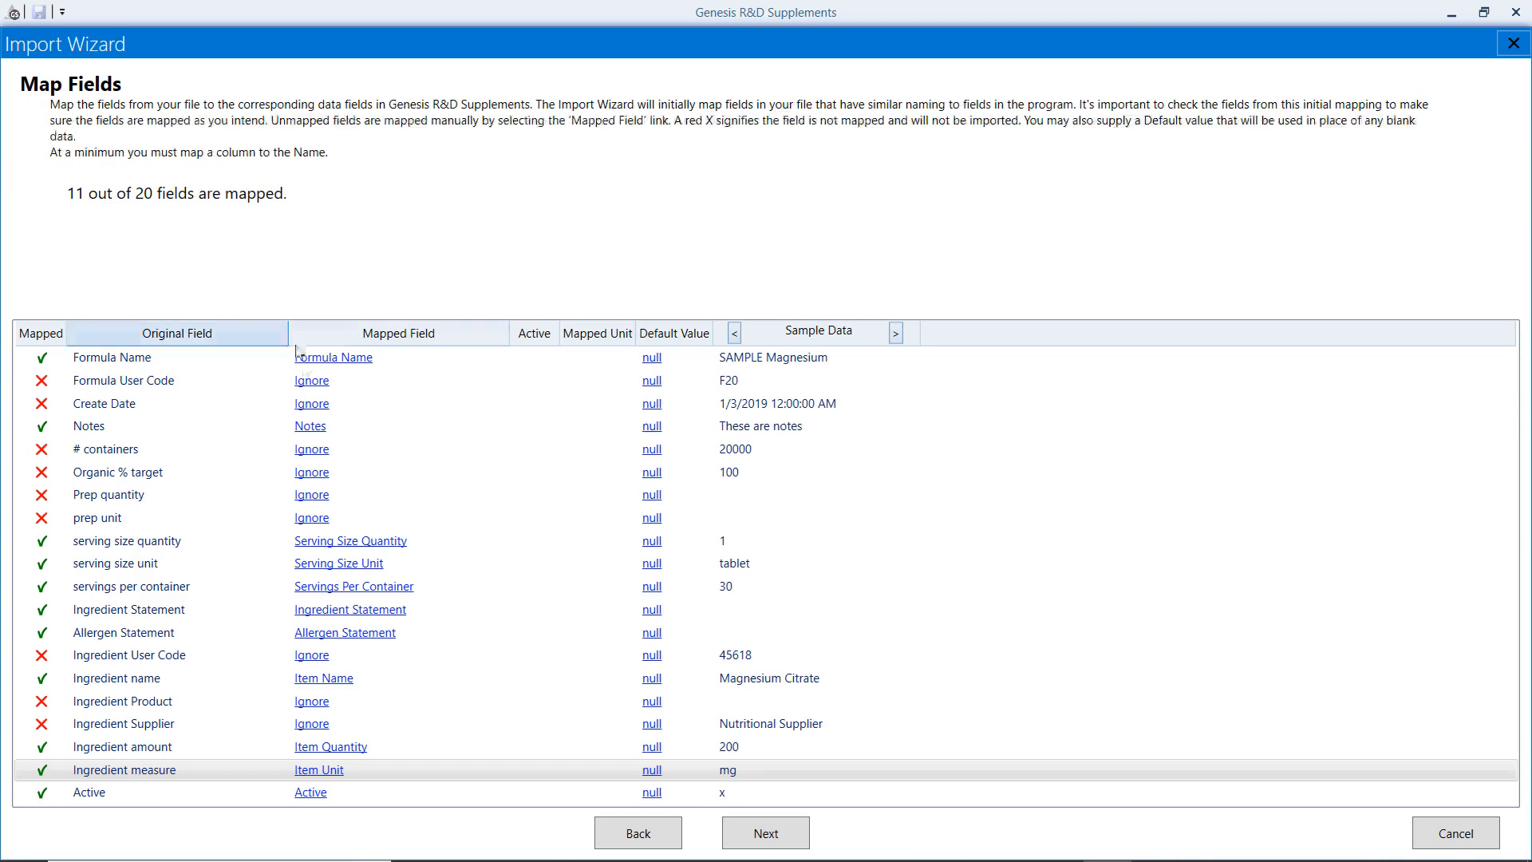
# - Map the Formula User Code field to User Code and the Create Date field to Creation Date
pyautogui.click(308, 380)
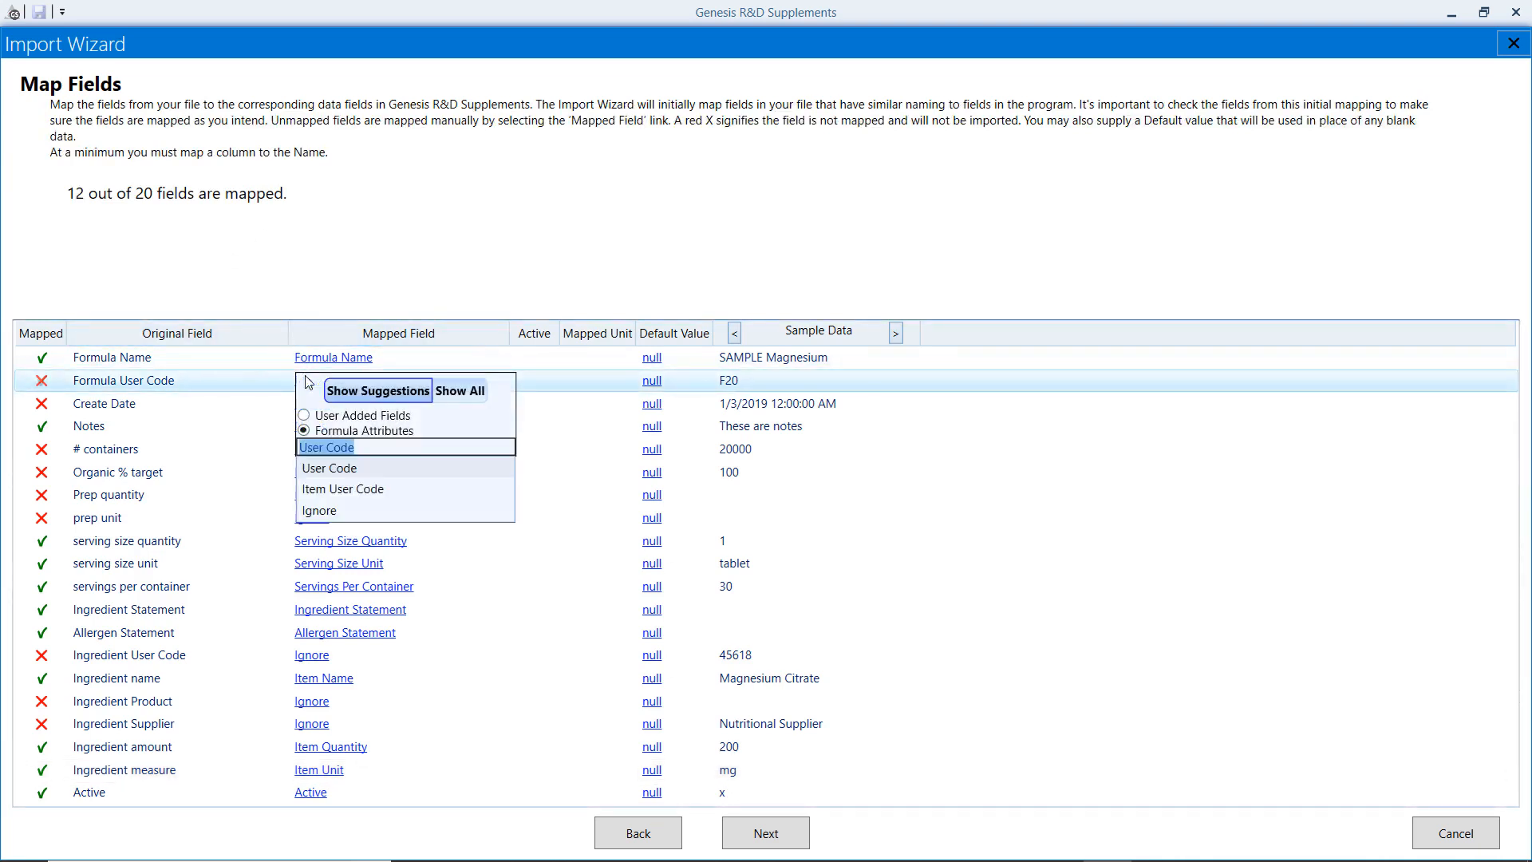
pyautogui.click(359, 469)
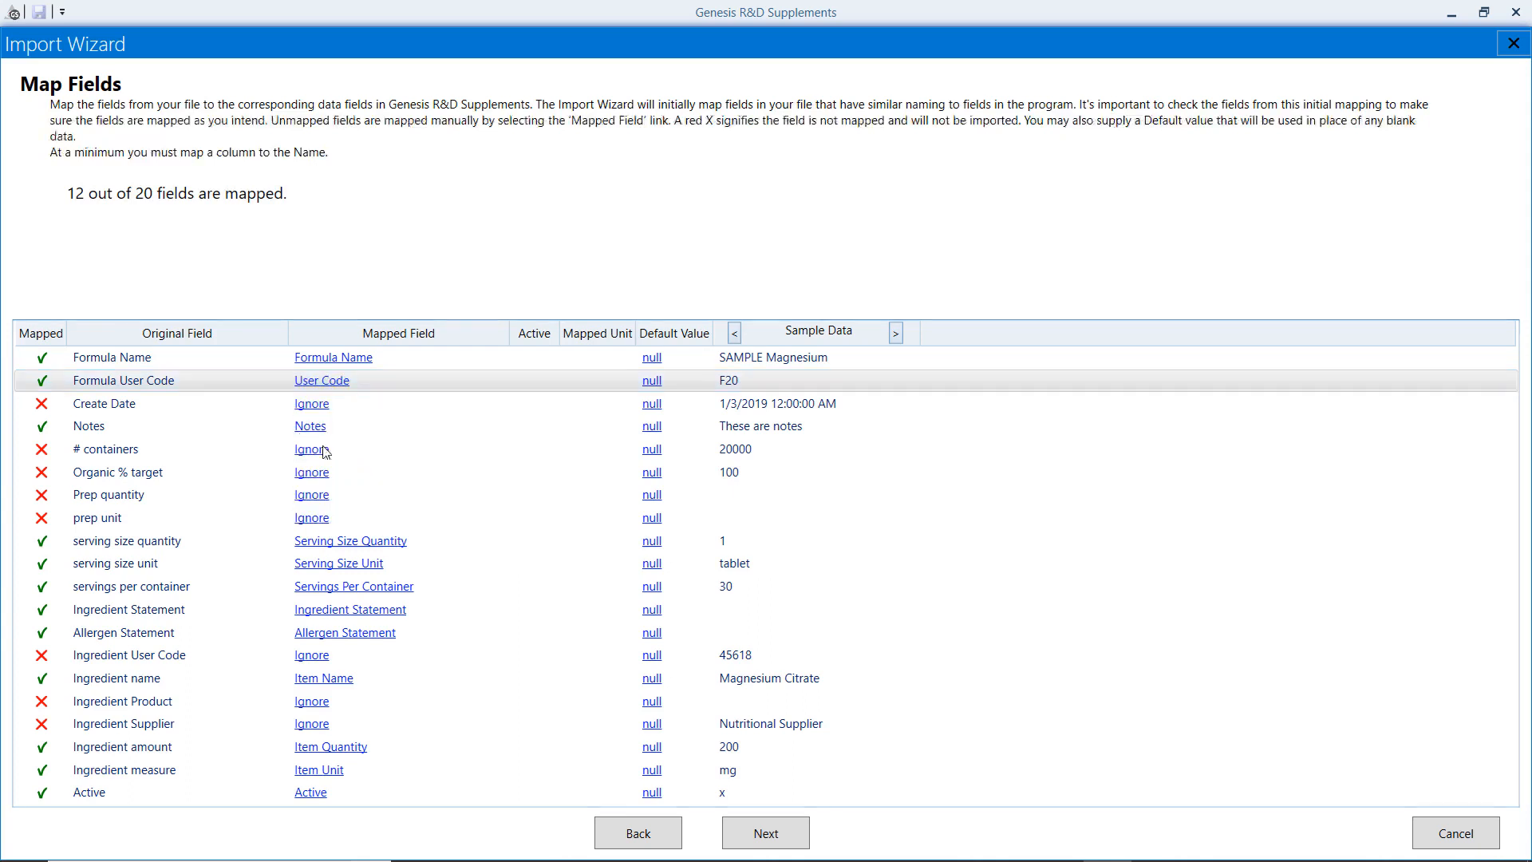
pyautogui.click(313, 405)
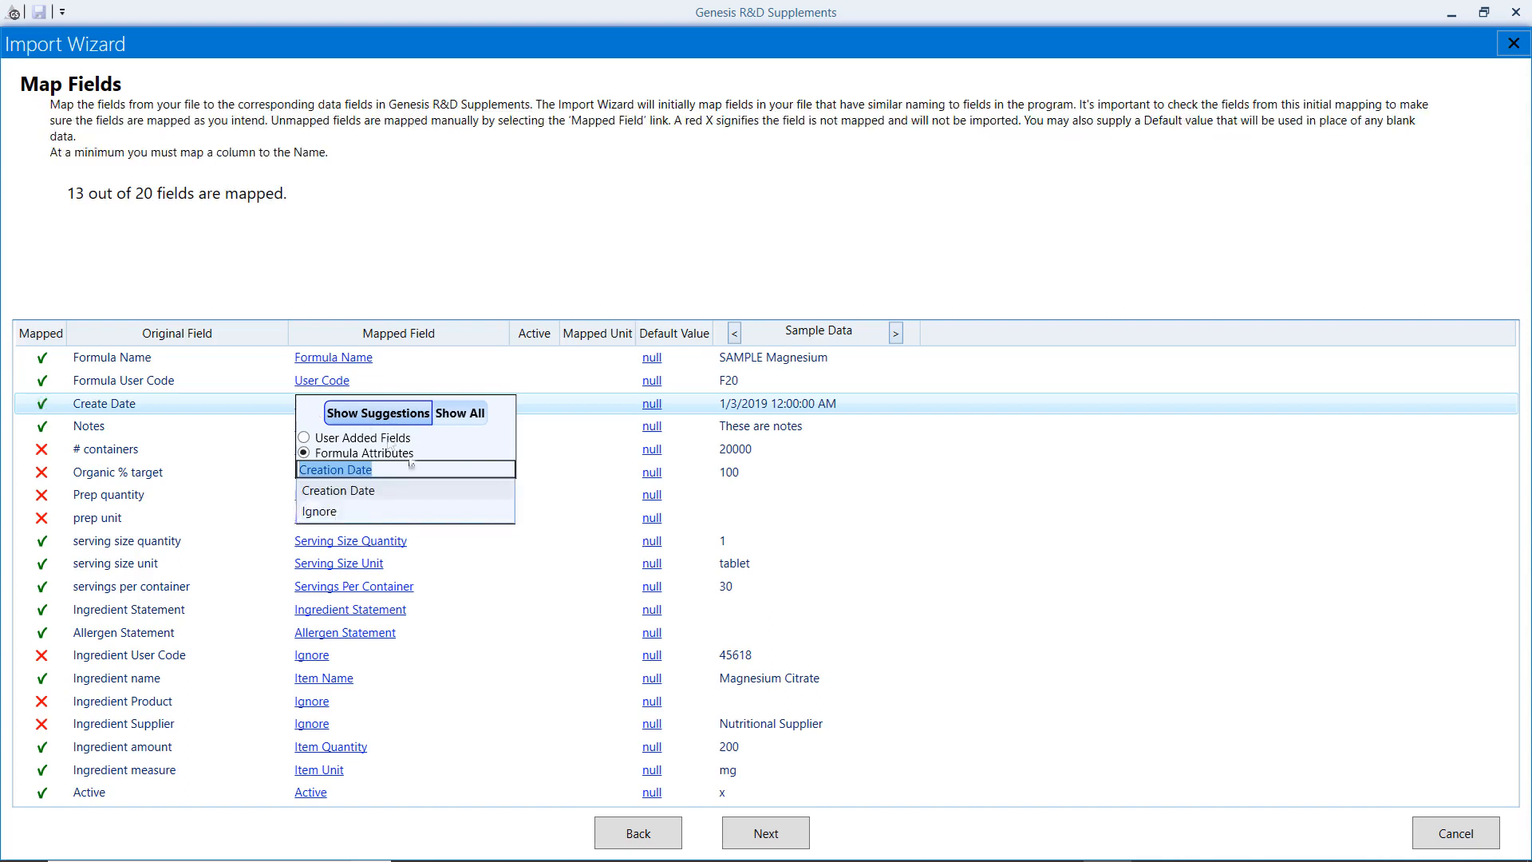
pyautogui.click(365, 491)
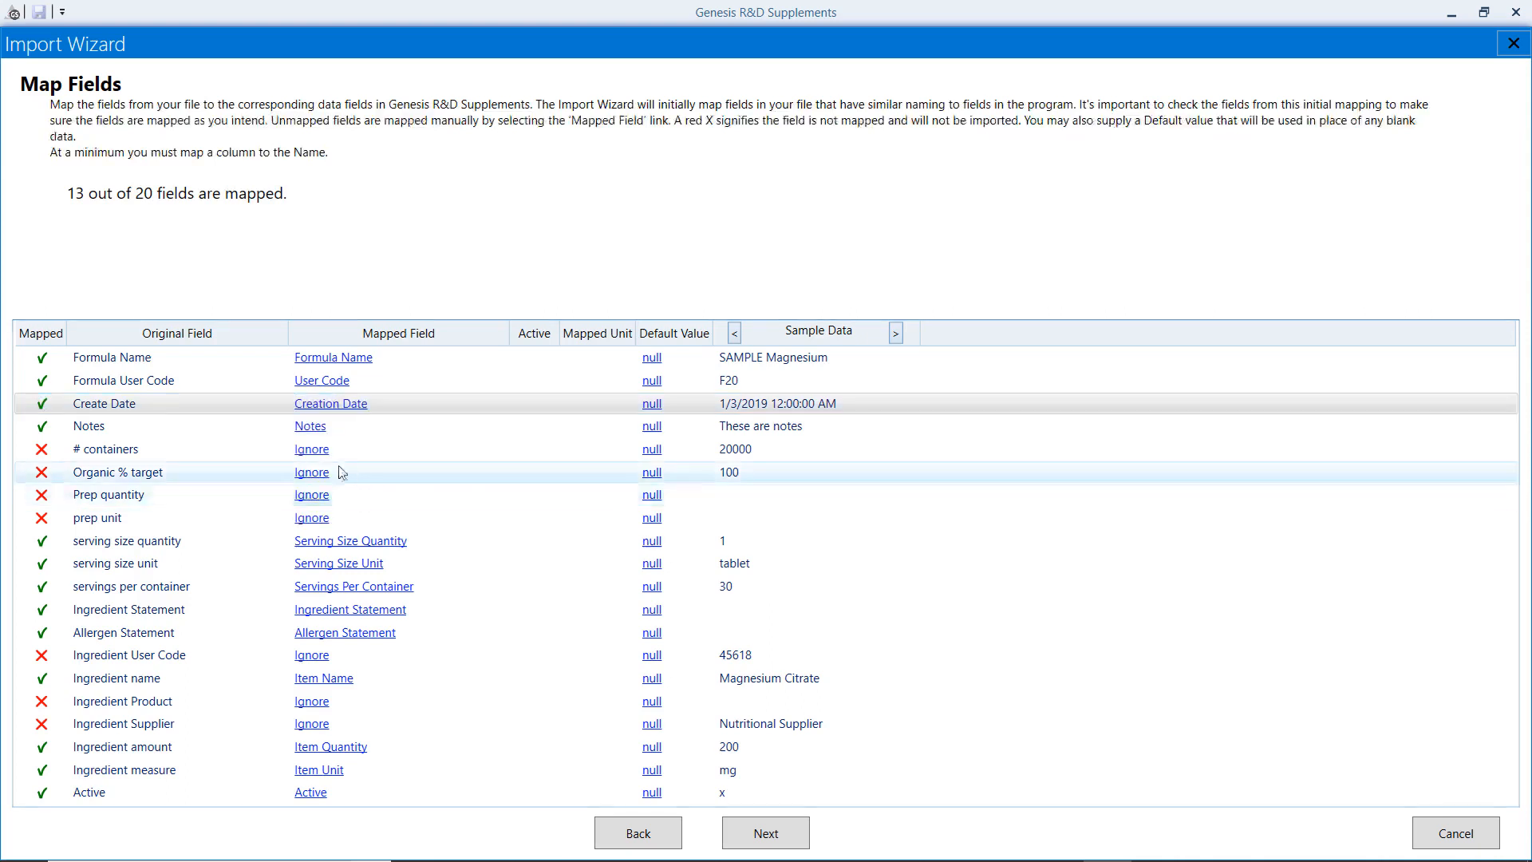
# - Map the # containers field to Number Of Containers and the Organic % target field to Organic Target Percentage
pyautogui.click(319, 452)
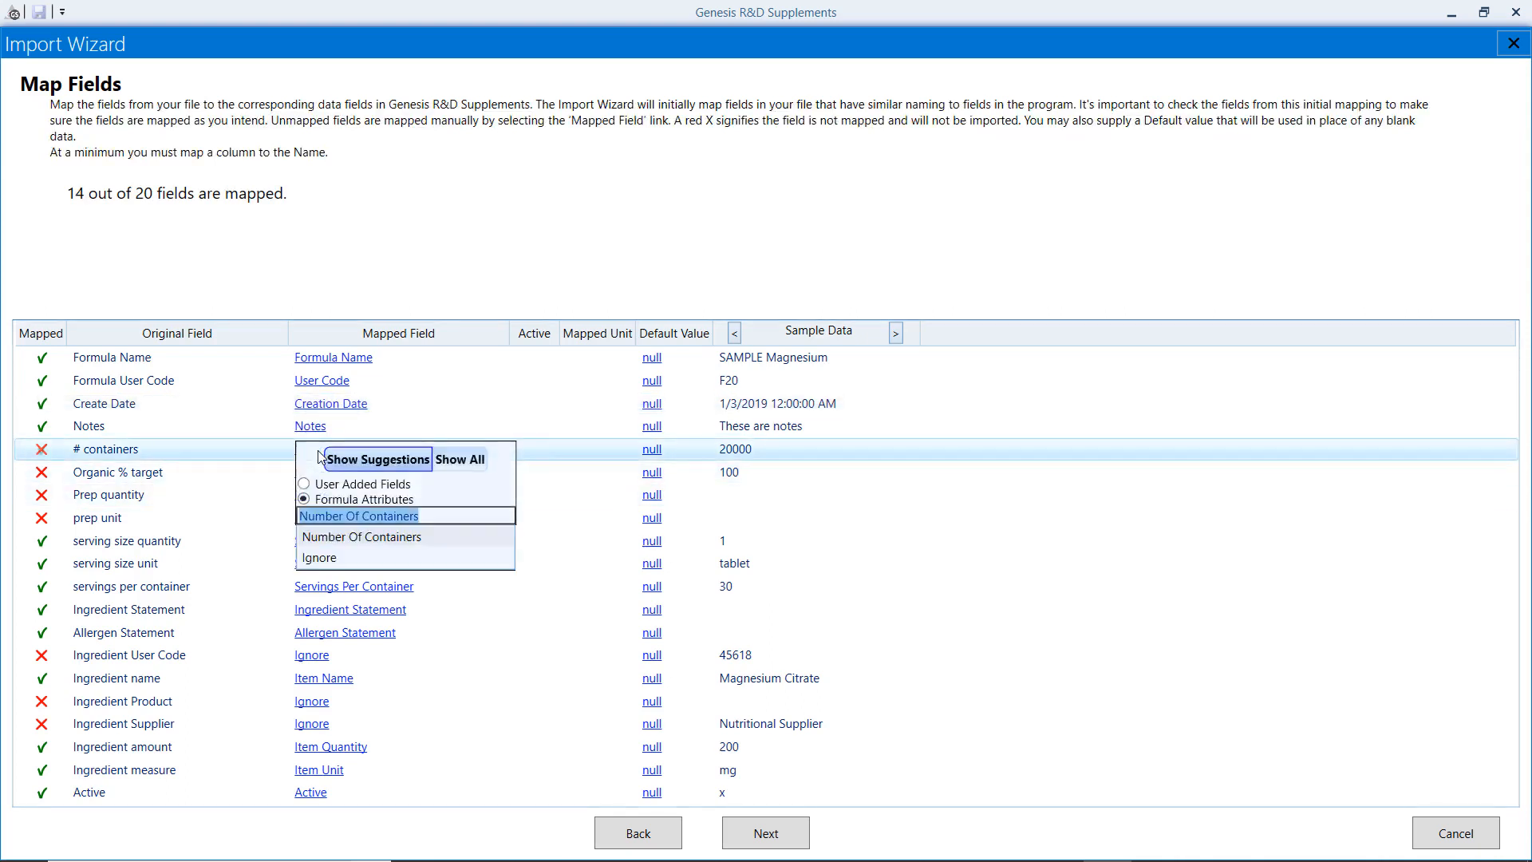
pyautogui.click(344, 538)
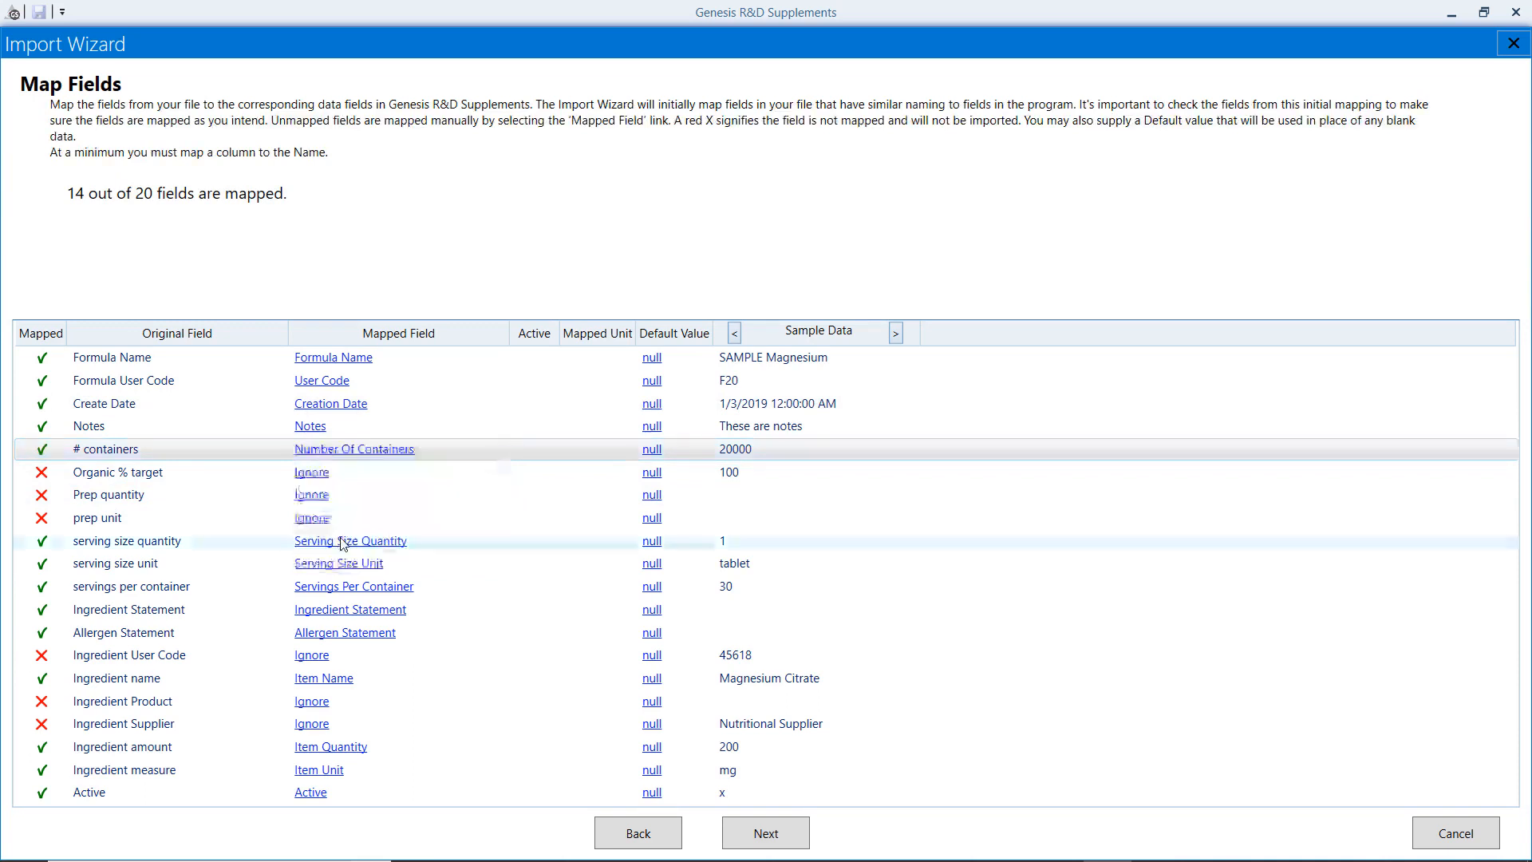
pyautogui.click(312, 473)
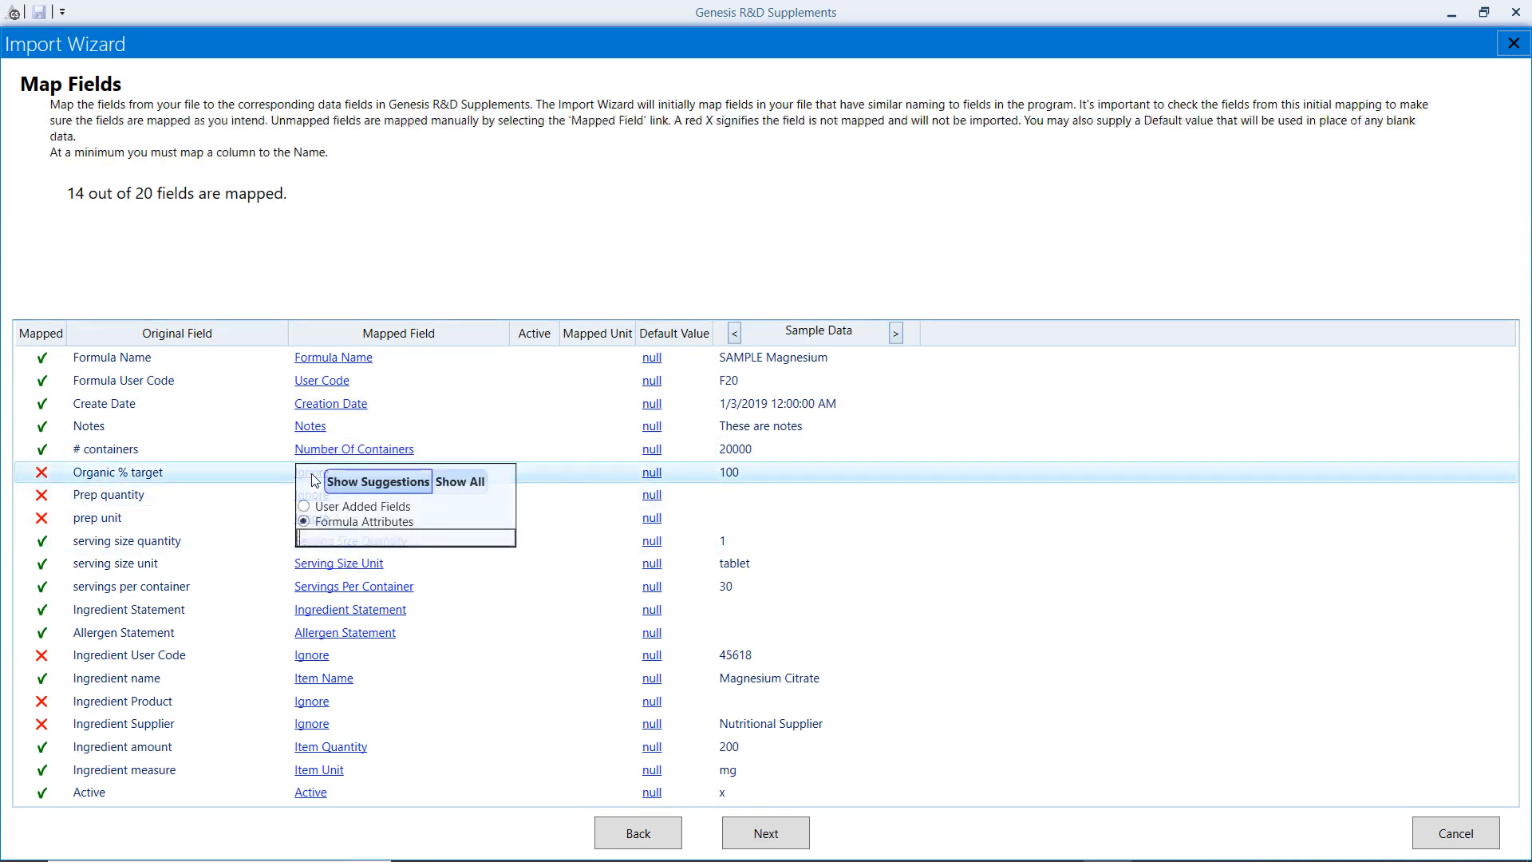
pyautogui.click(349, 557)
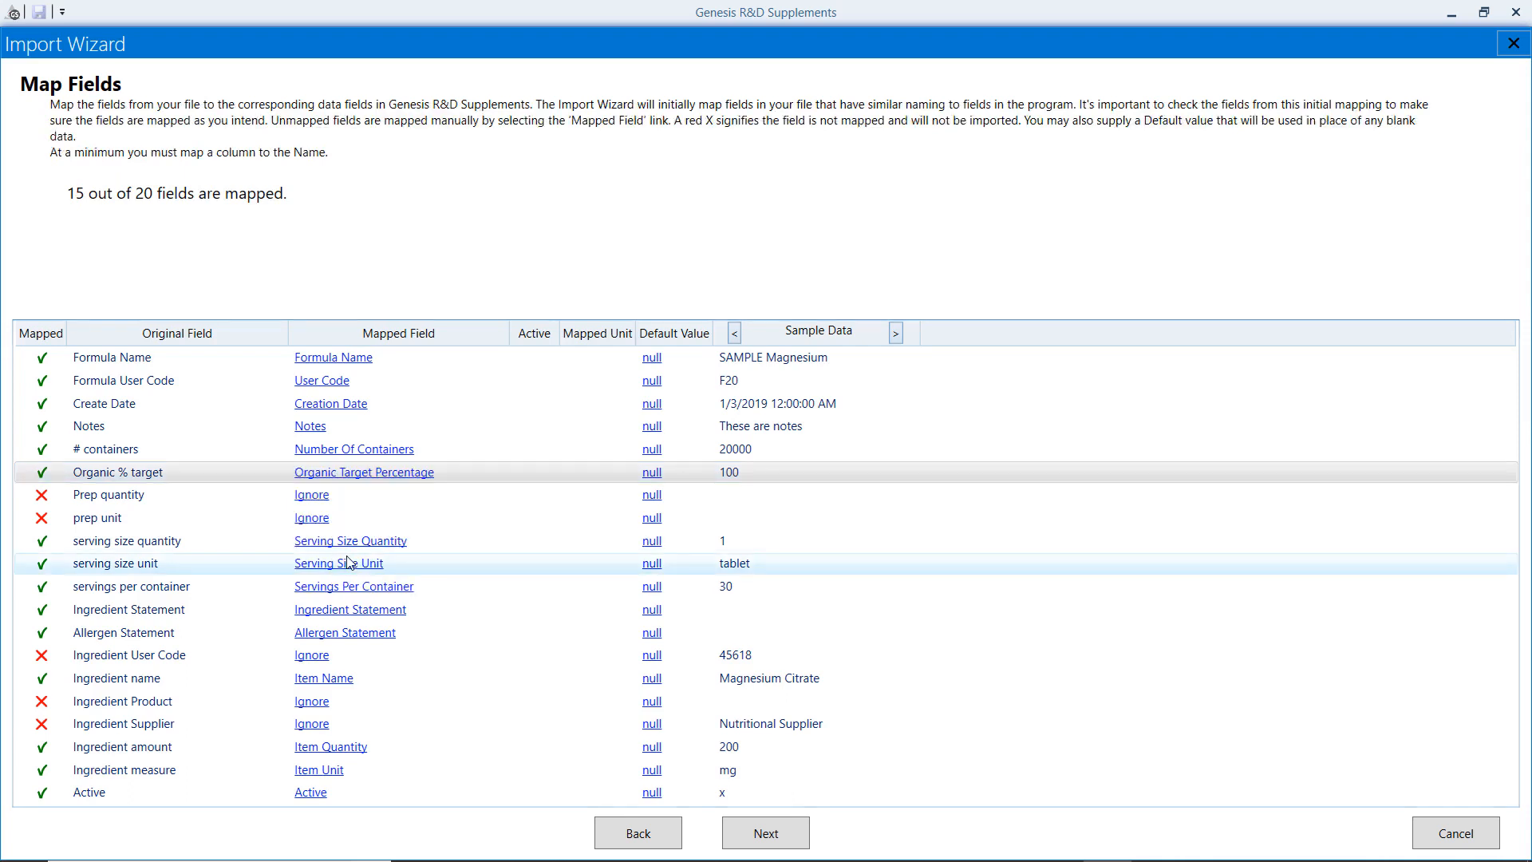
# - Examine all formula attributes and user added fields available as mapping targets for the Organic % target field
pyautogui.click(344, 473)
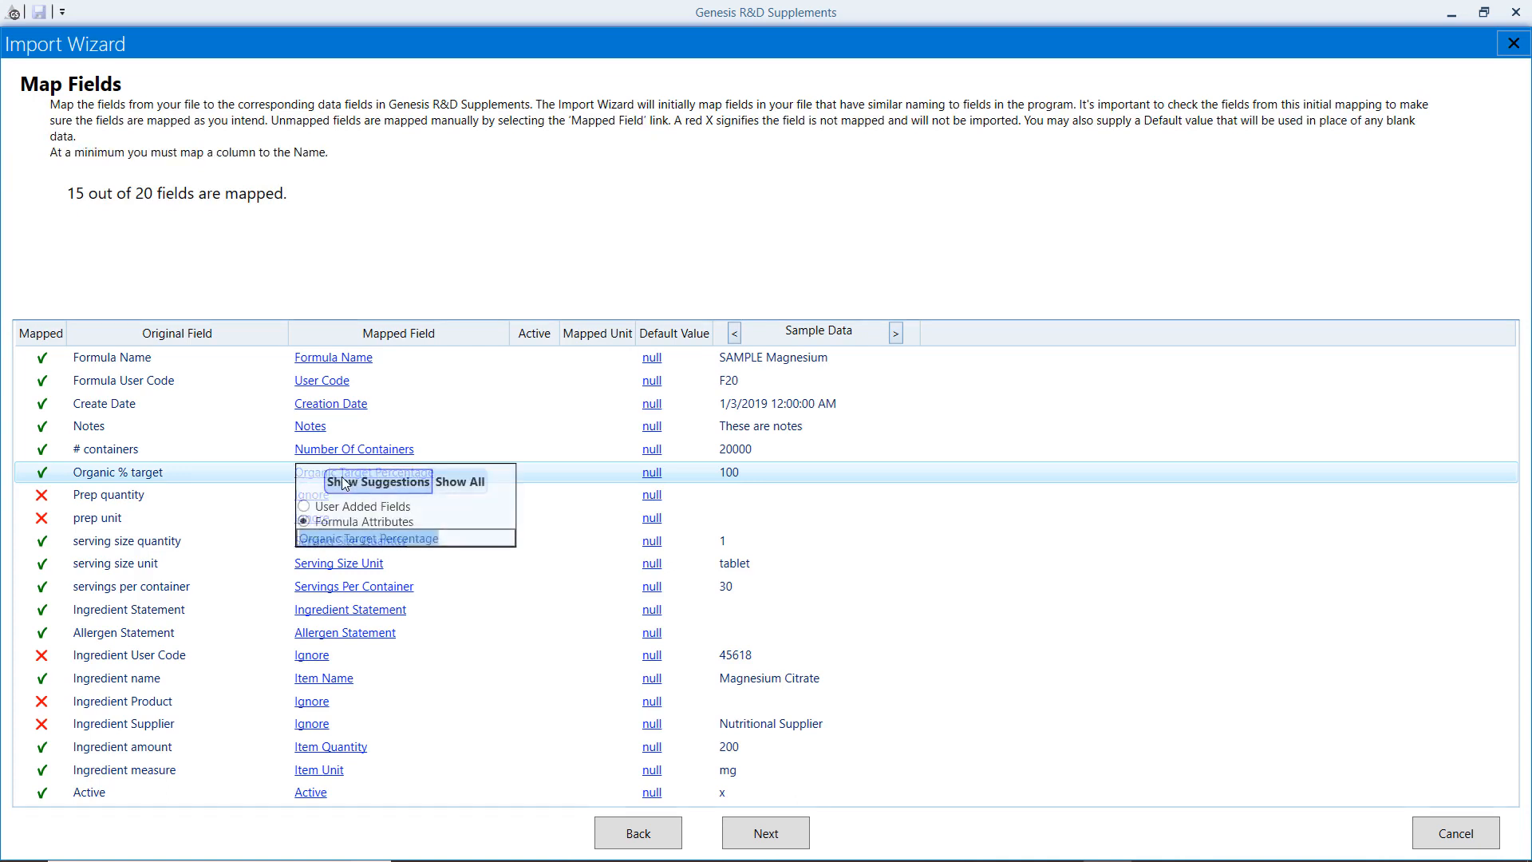
pyautogui.click(457, 484)
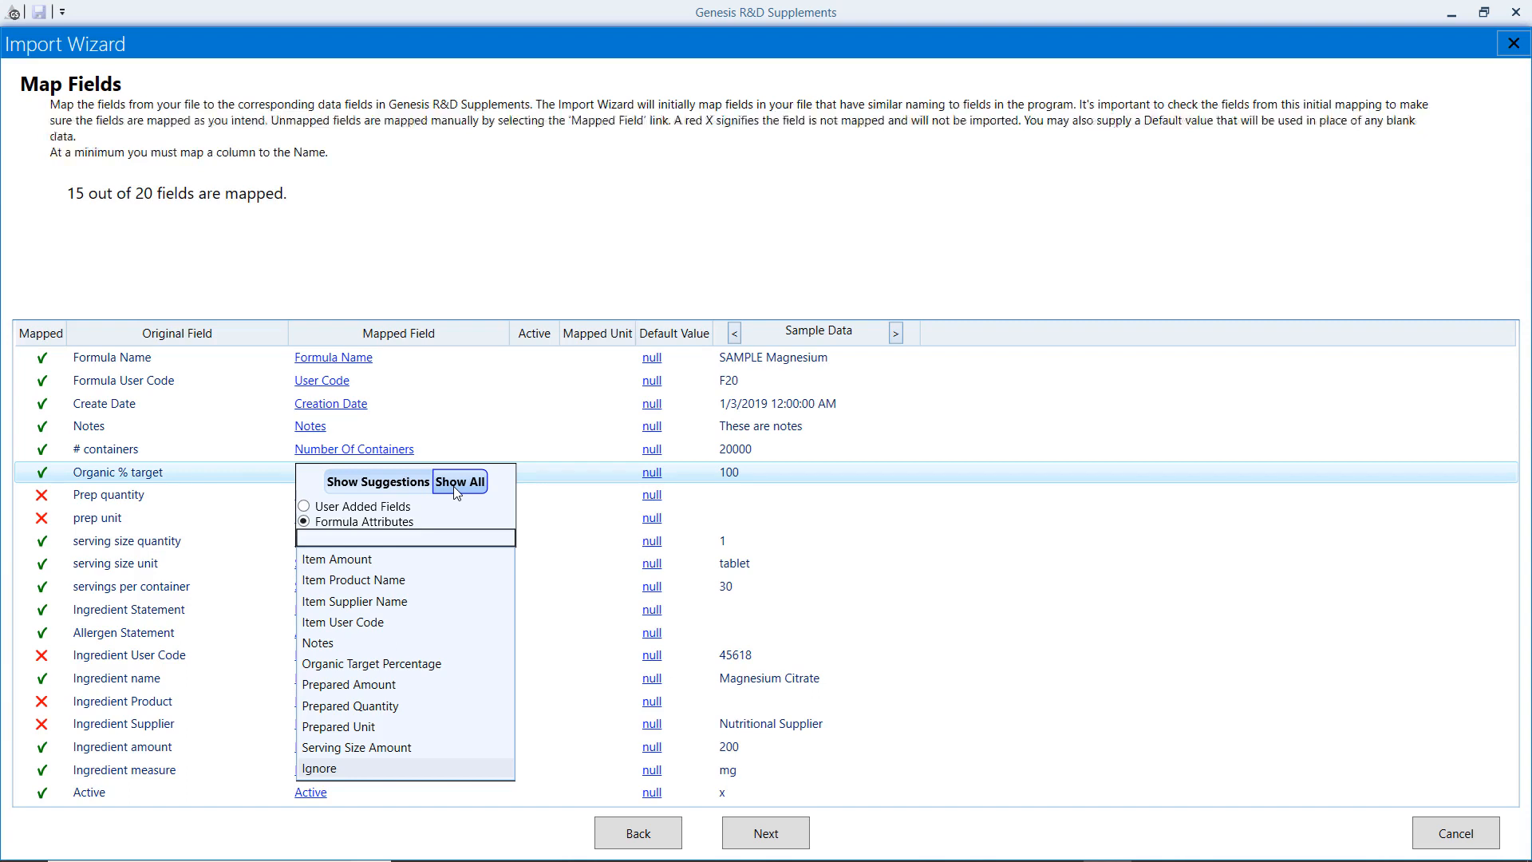
pyautogui.click(381, 509)
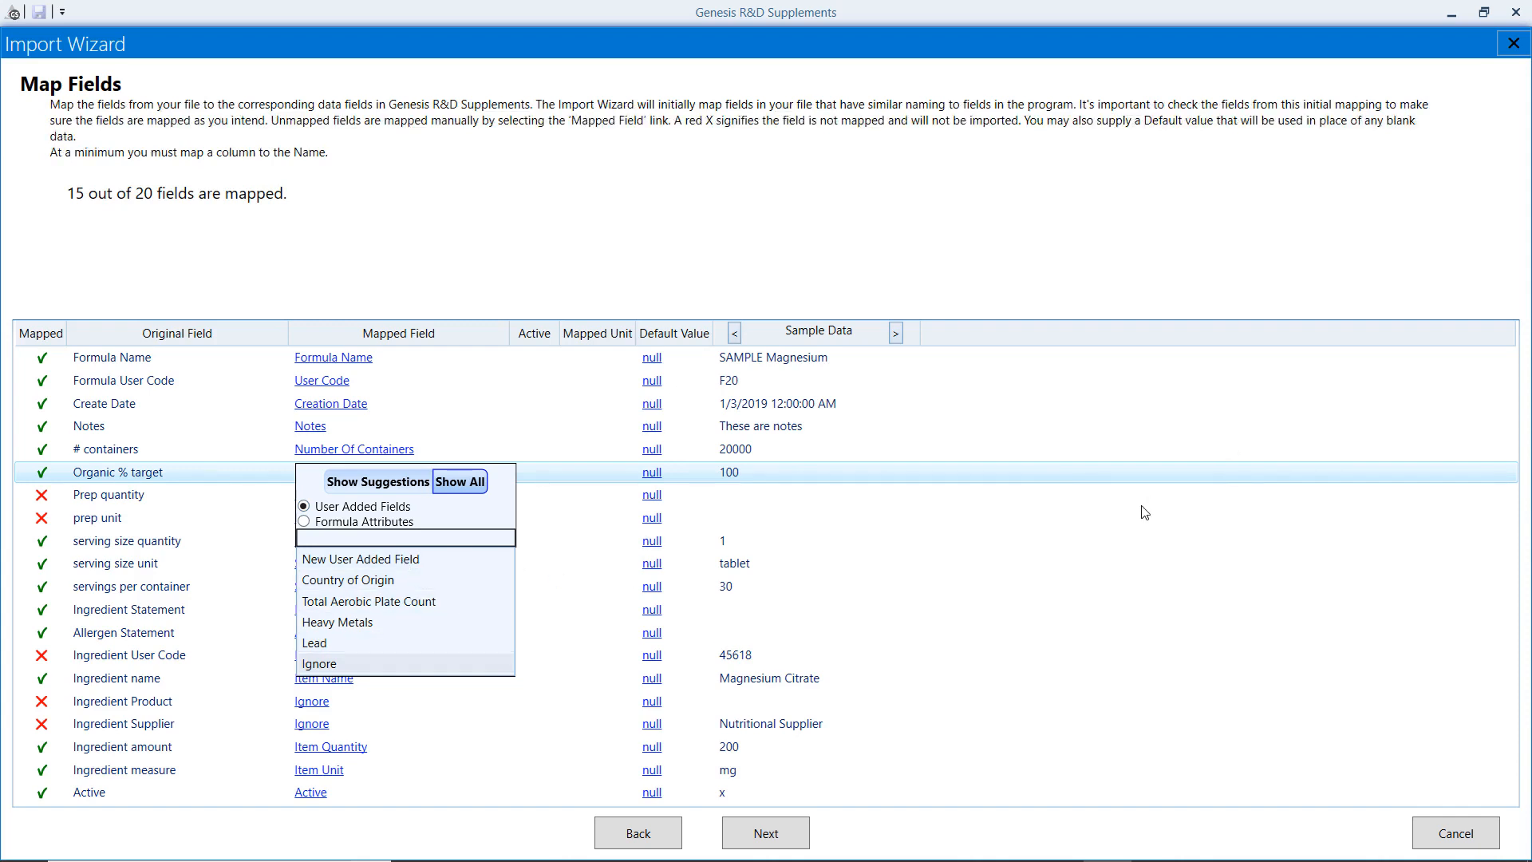
# - Validate the mapped formula data and run the import
pyautogui.click(758, 834)
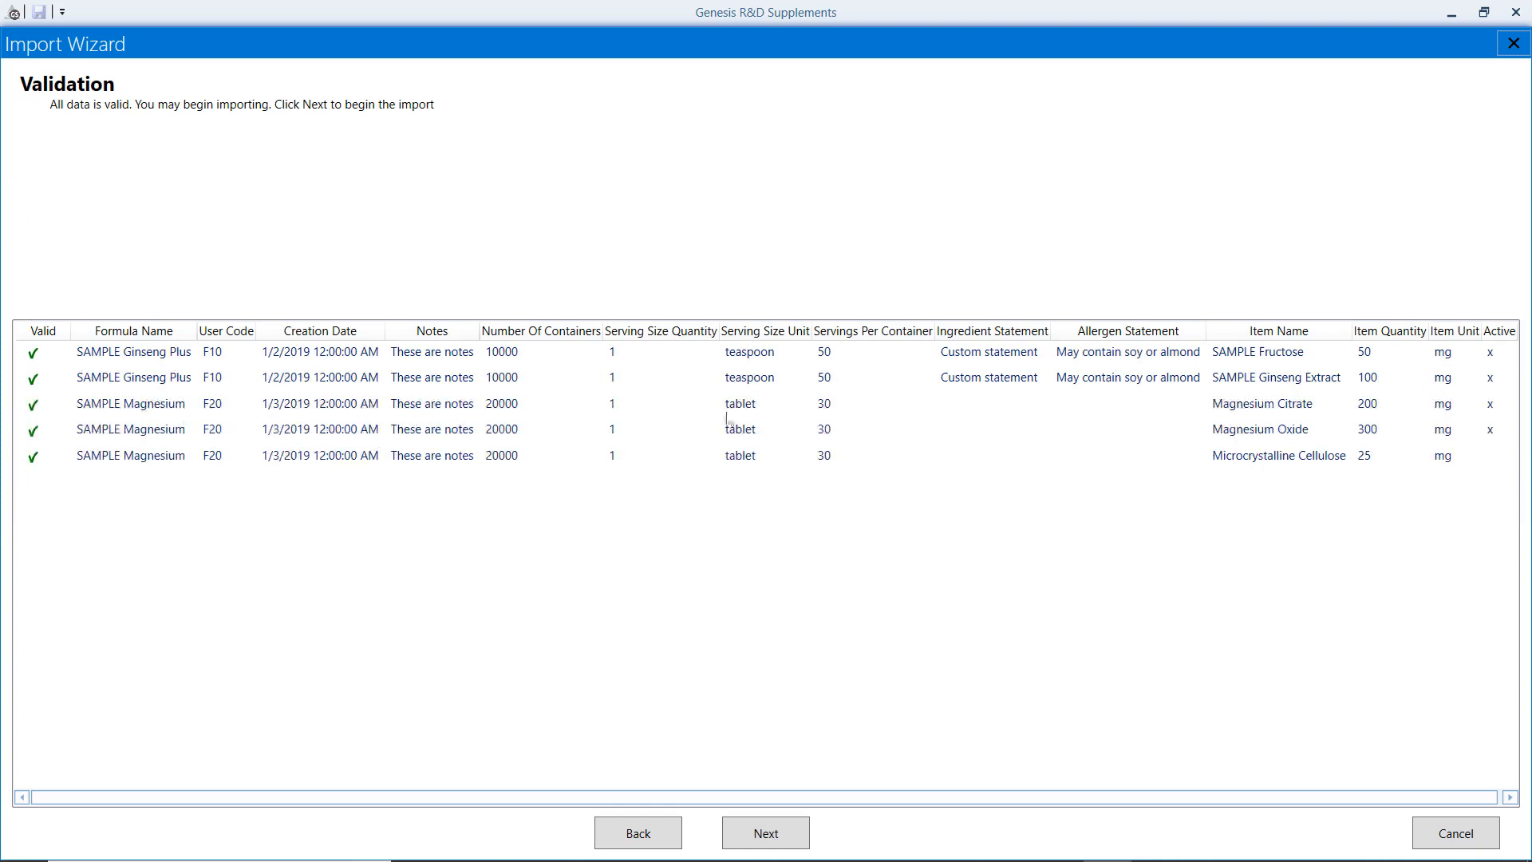
pyautogui.click(766, 833)
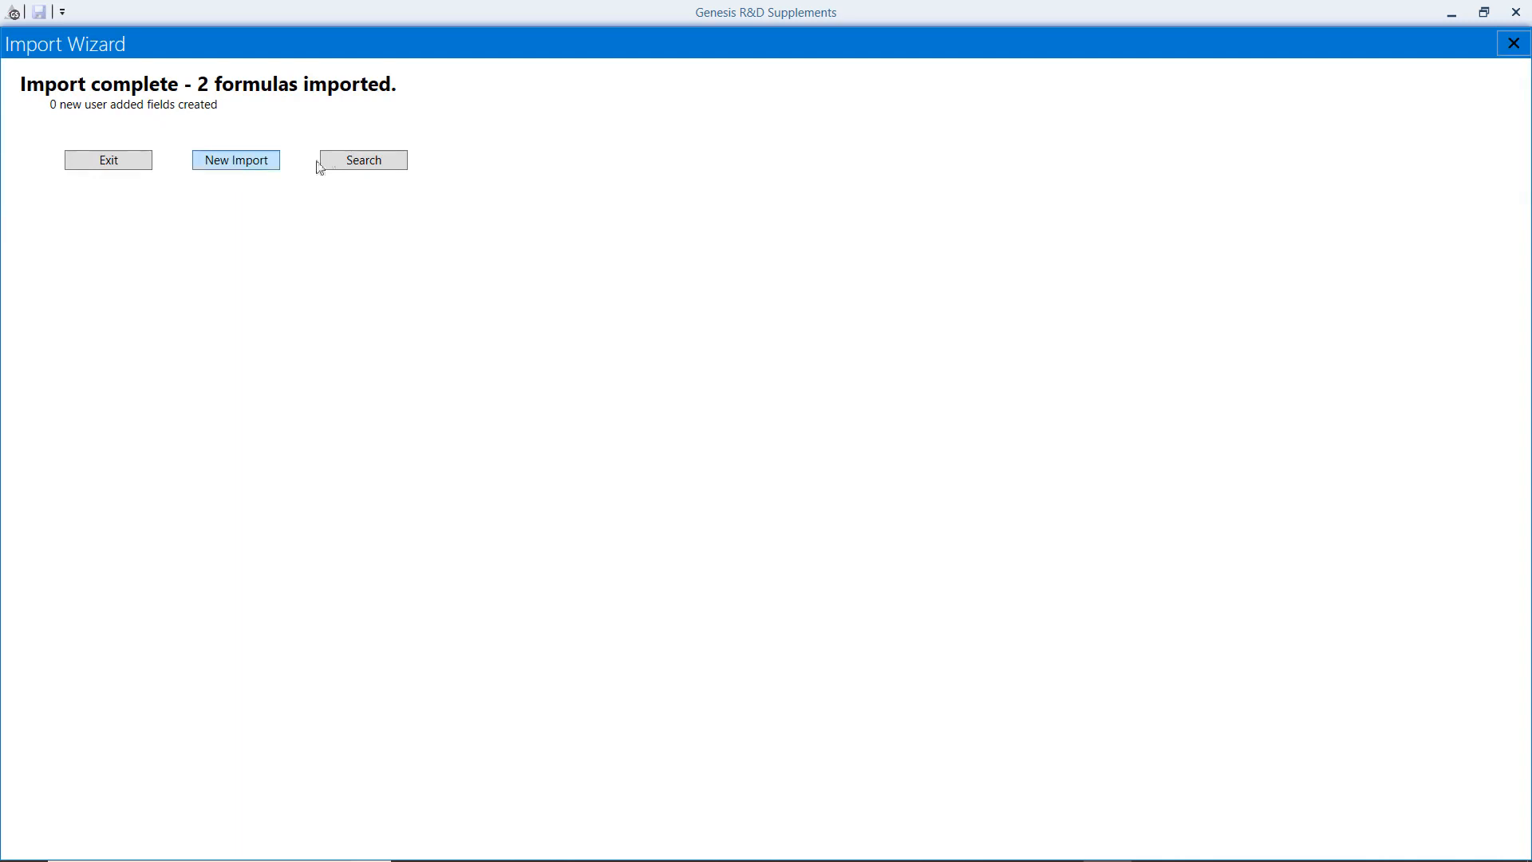
# - List the formulas in the database and open the imported SAMPLE Ginseng Plus formula
pyautogui.click(351, 158)
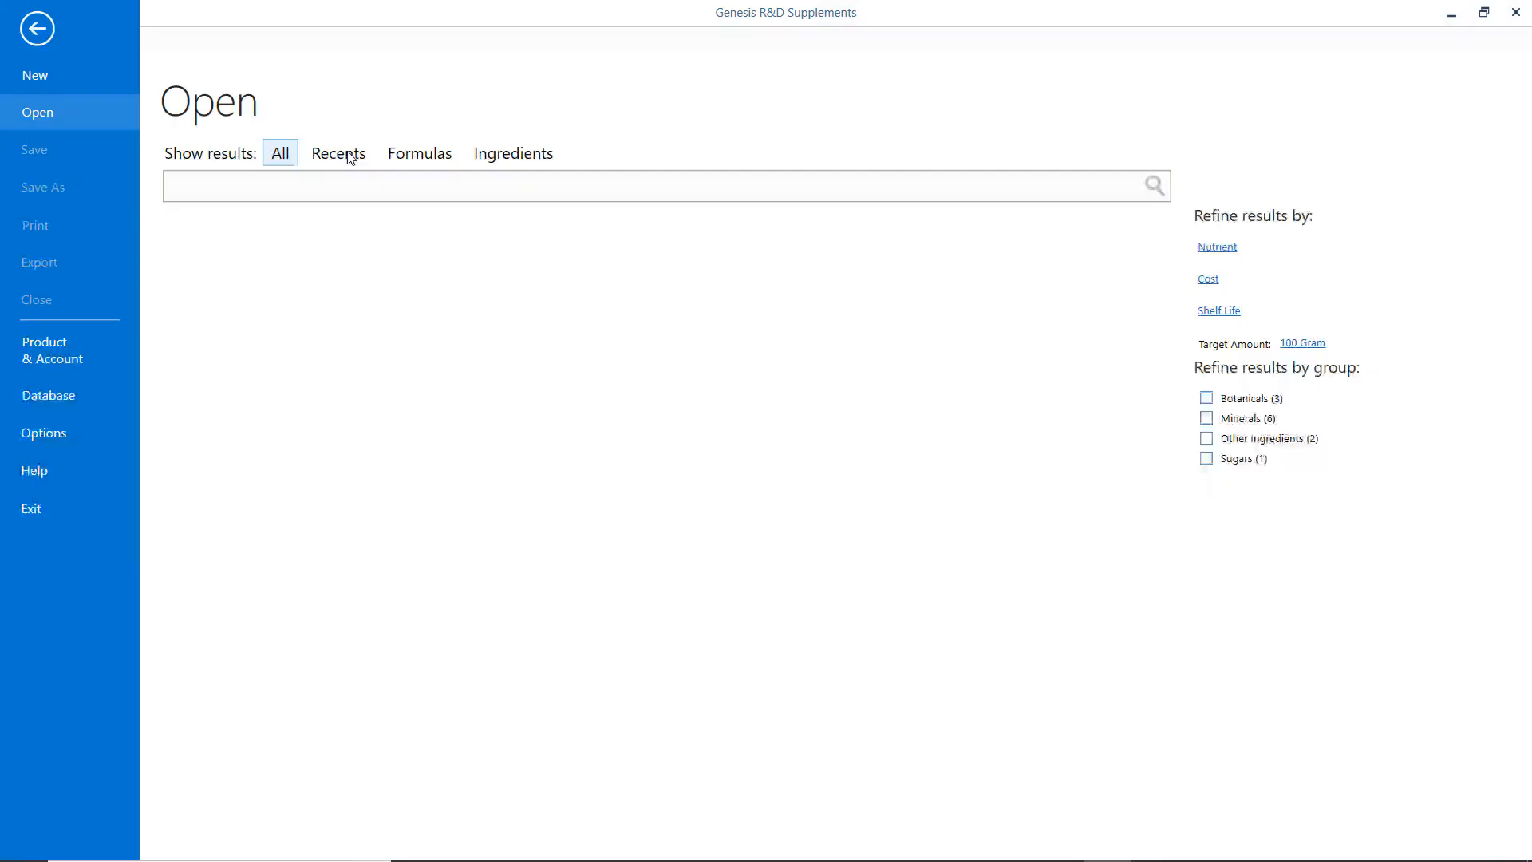
pyautogui.click(409, 155)
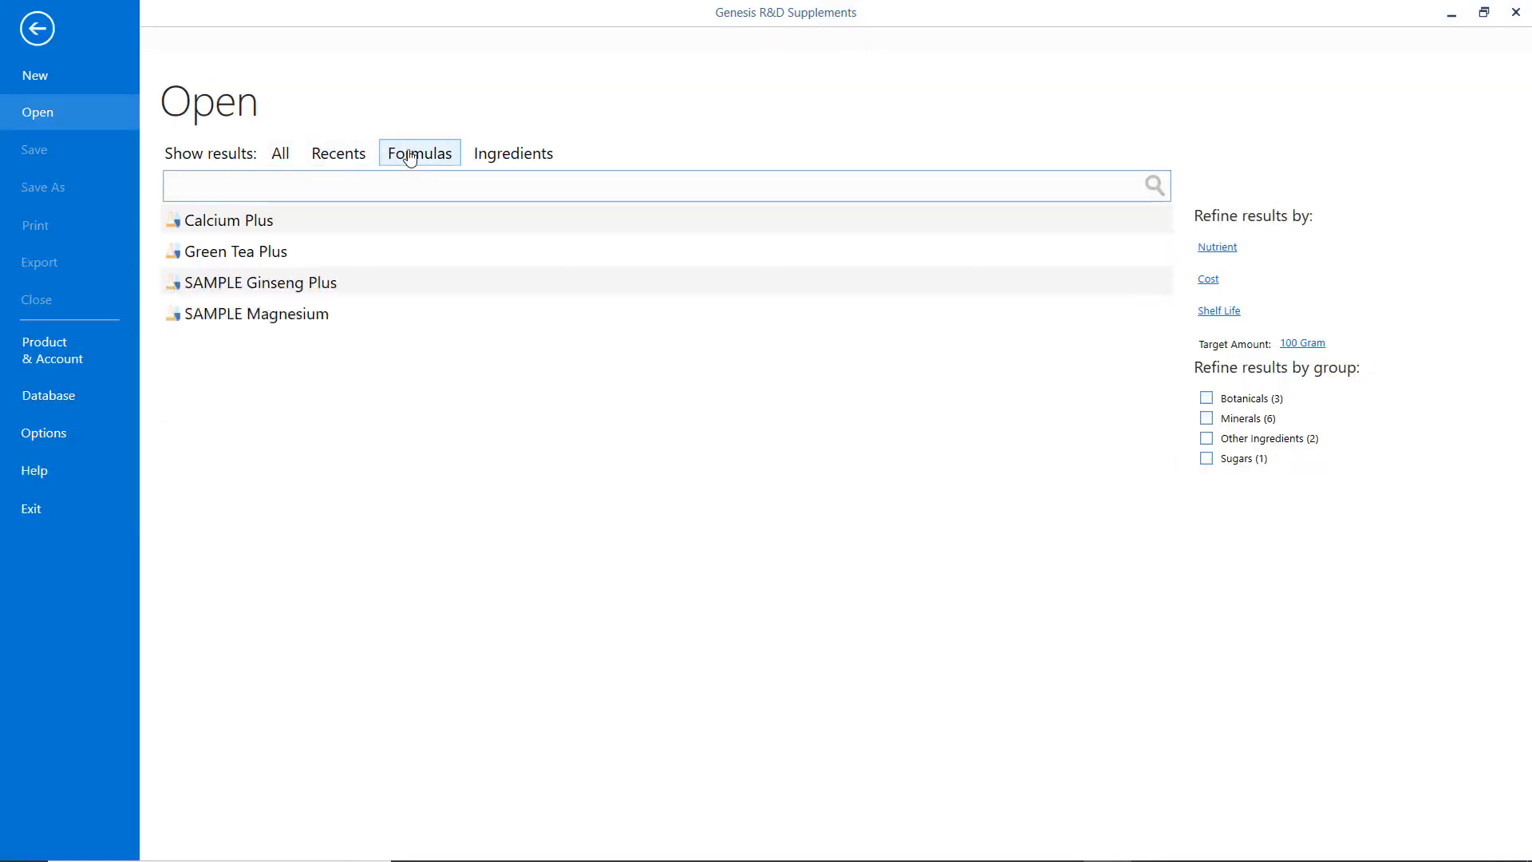
pyautogui.click(268, 300)
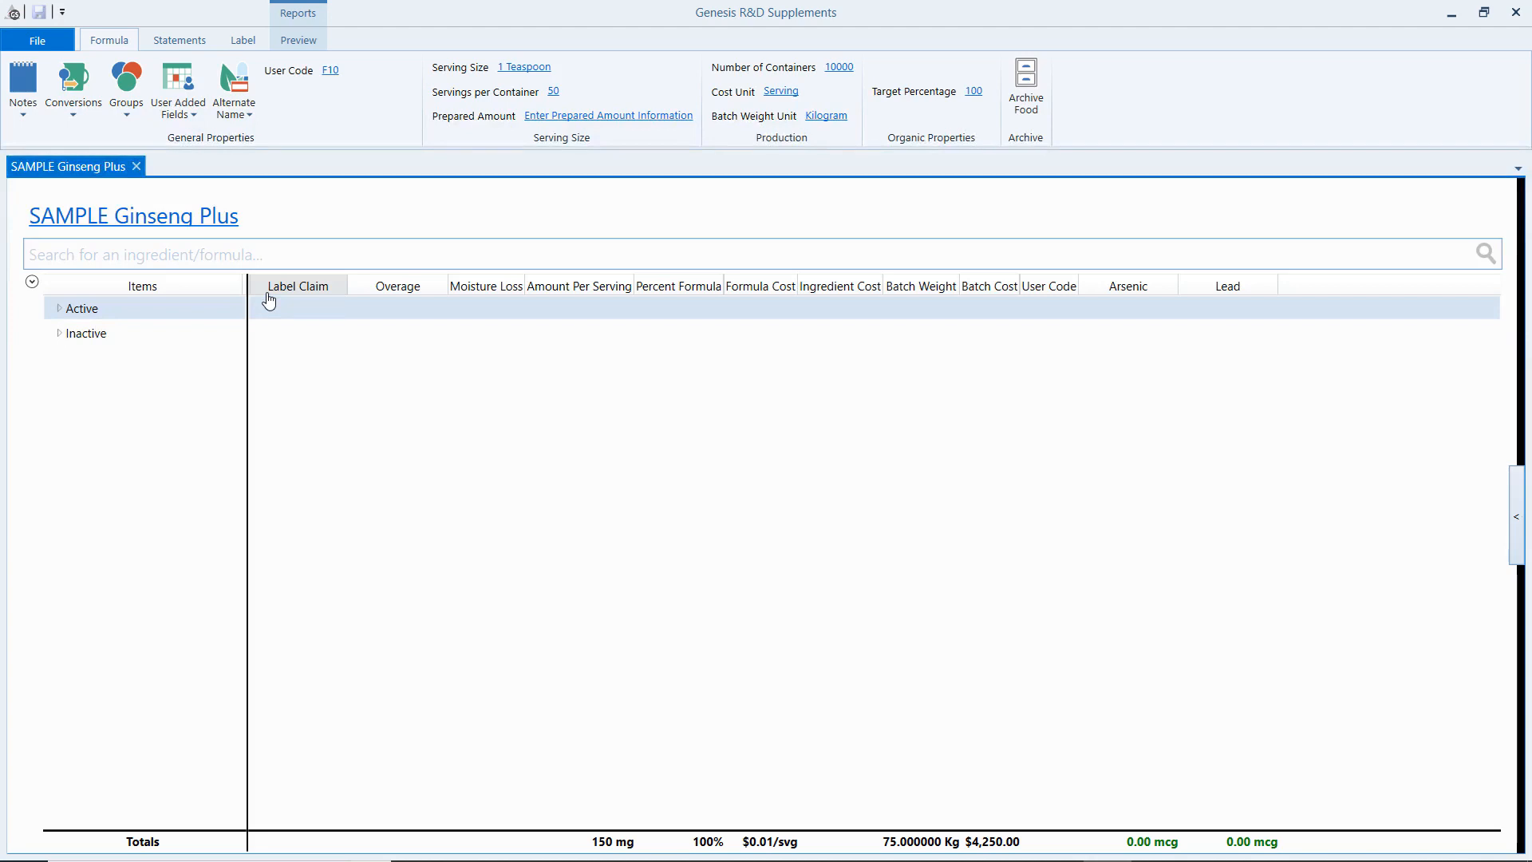
# - Expand the Active items of SAMPLE Ginseng Plus and check the formula's User Added Fields
pyautogui.click(58, 311)
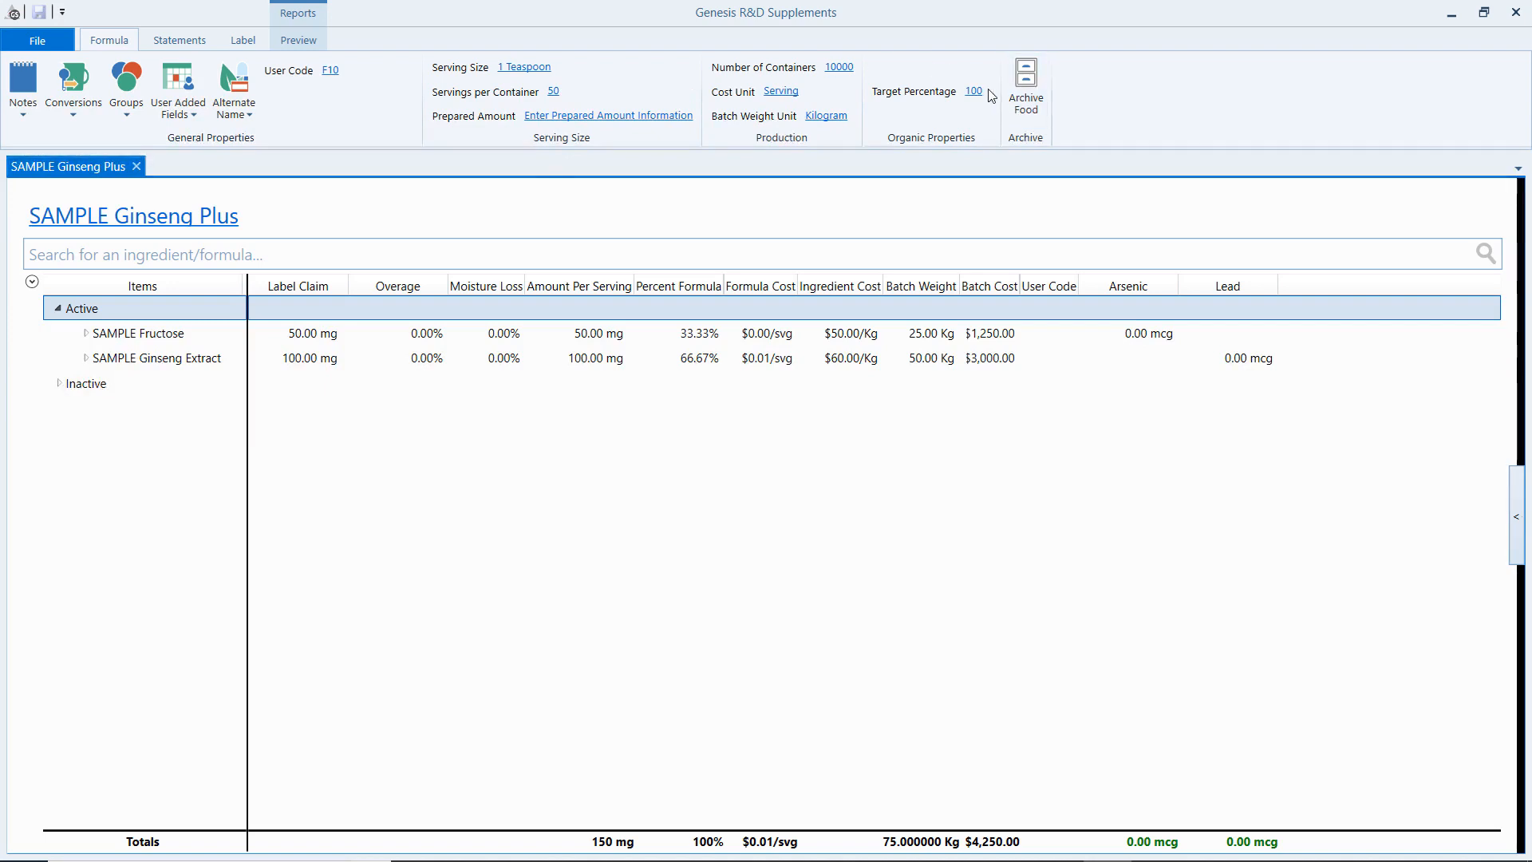
pyautogui.click(183, 113)
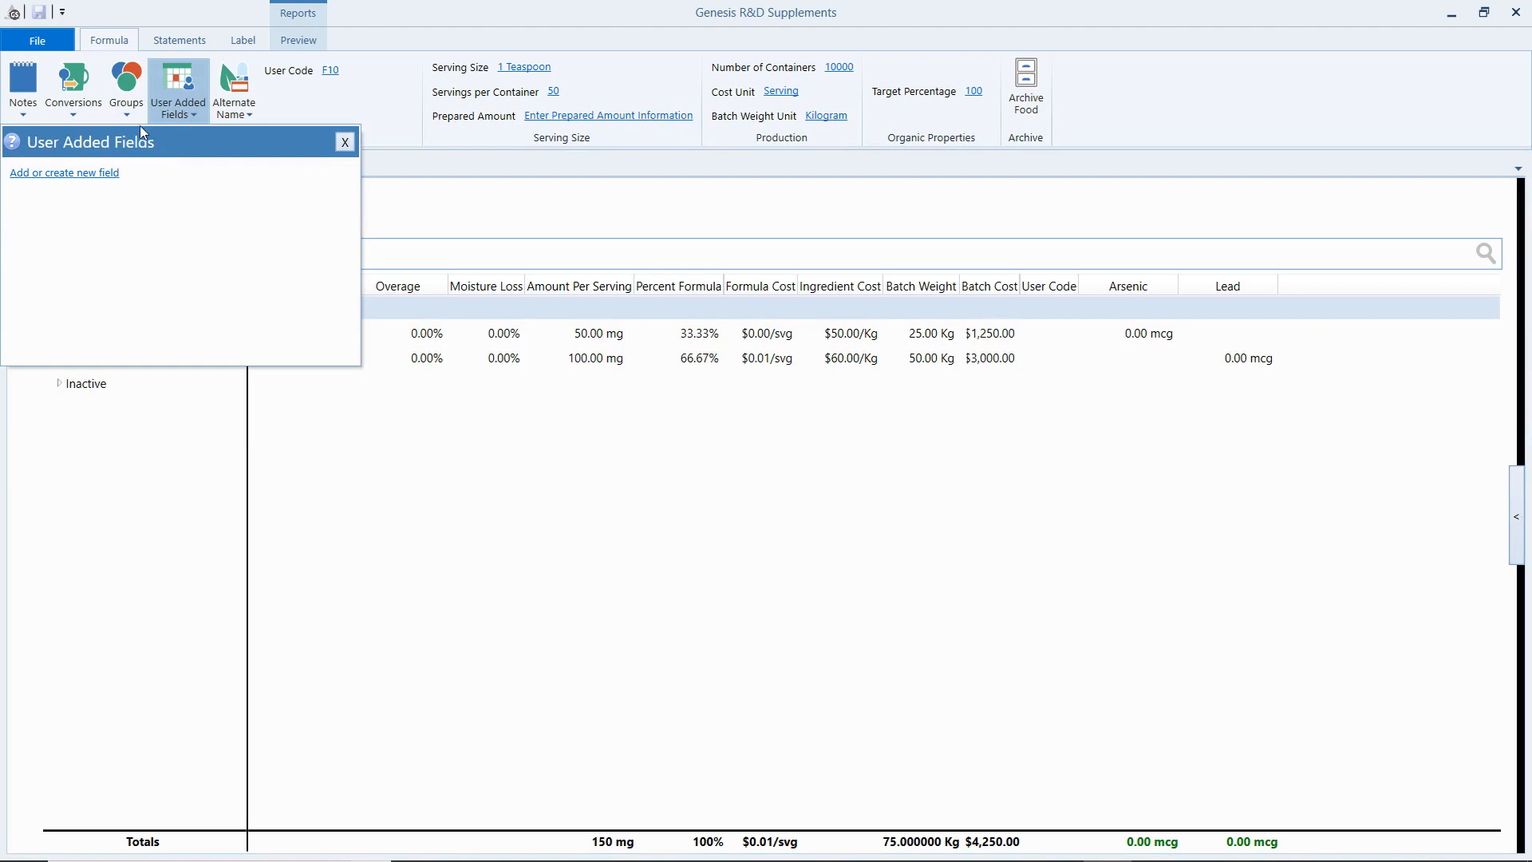
pyautogui.click(435, 209)
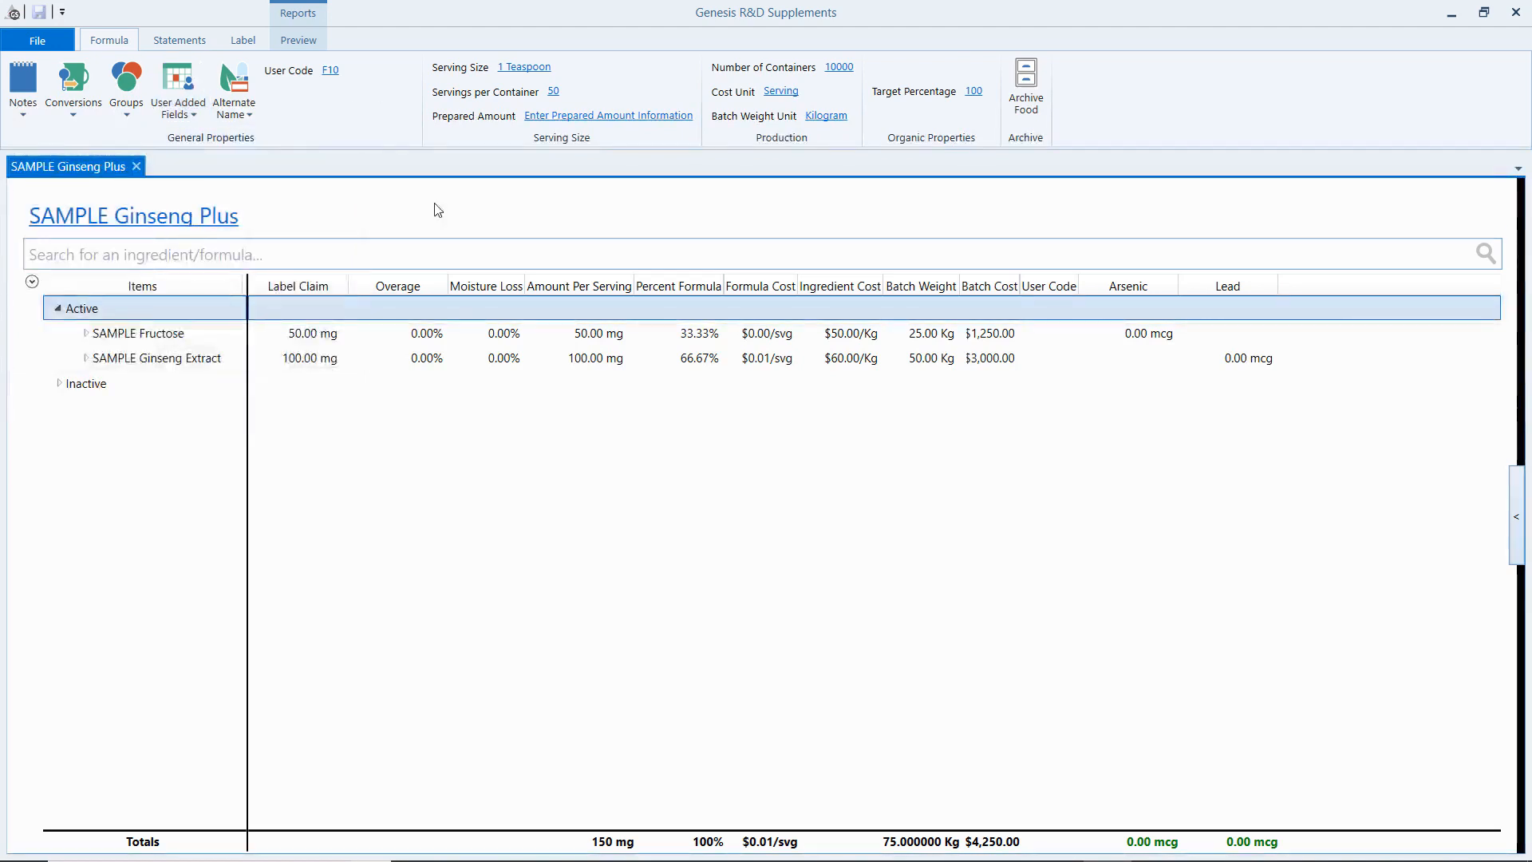